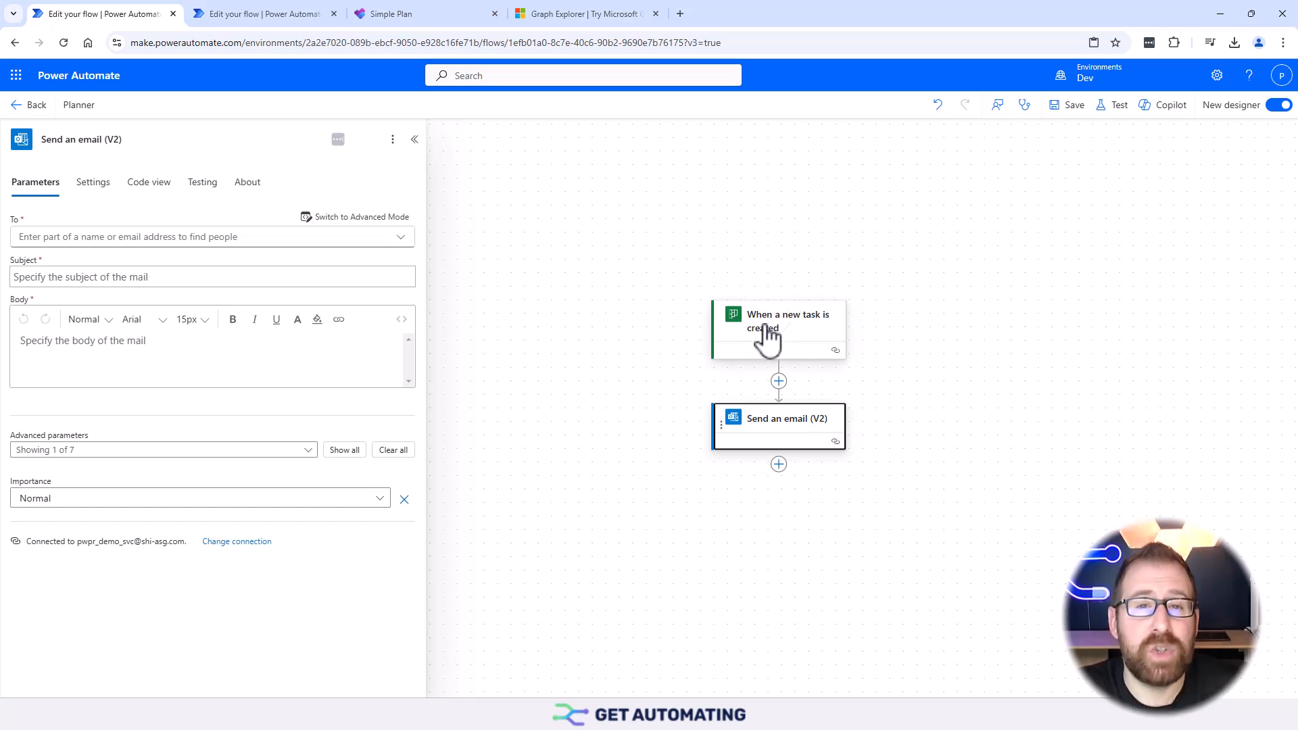
# - Set the email's subject to the new task's Title value followed by "has been created"
pyautogui.click(181, 274)
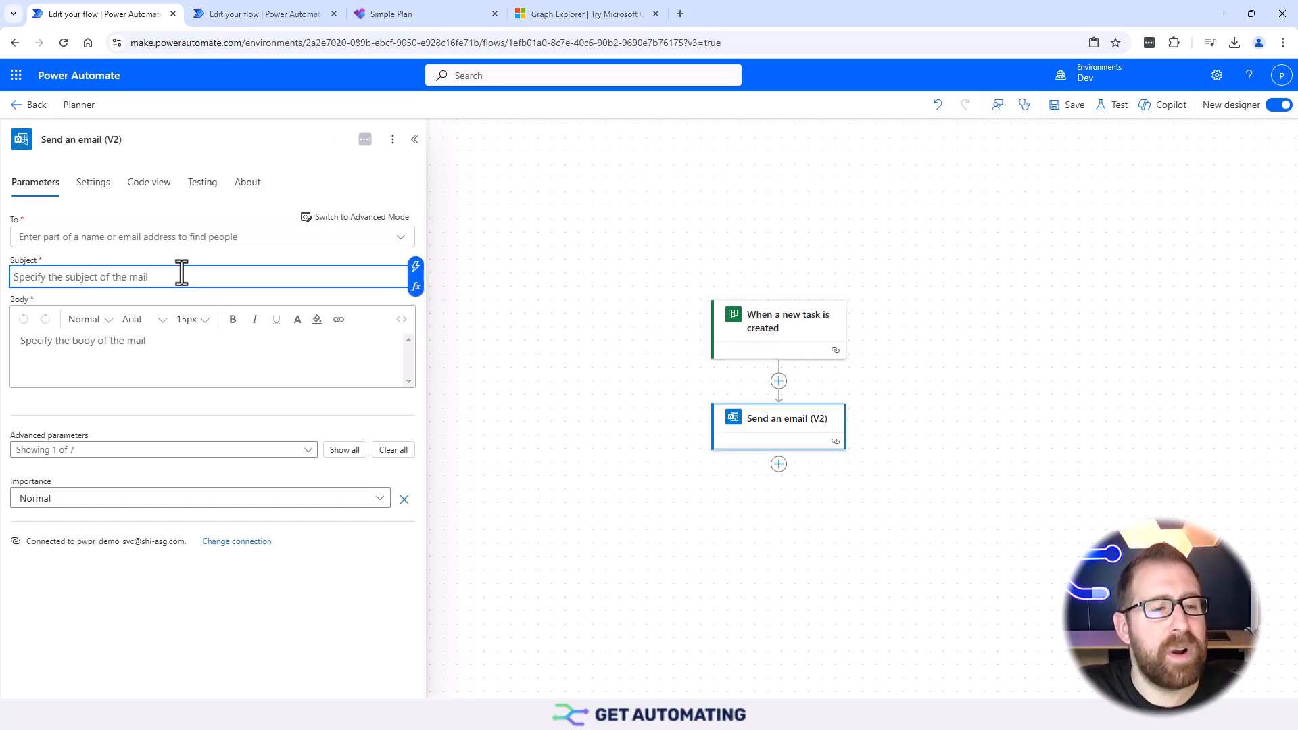
pyautogui.click(415, 277)
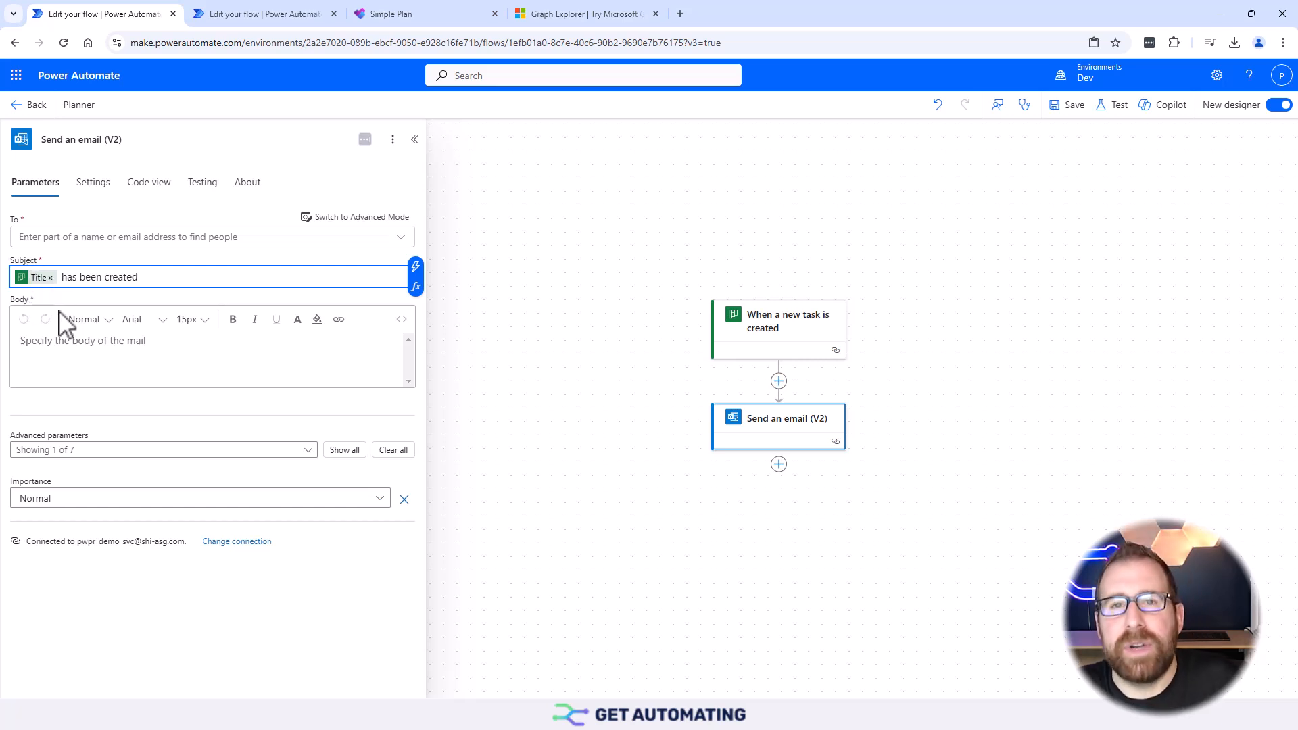
# - Examine the full list of dynamic content from the new-task trigger available for the email body
pyautogui.click(104, 340)
pyautogui.click(416, 329)
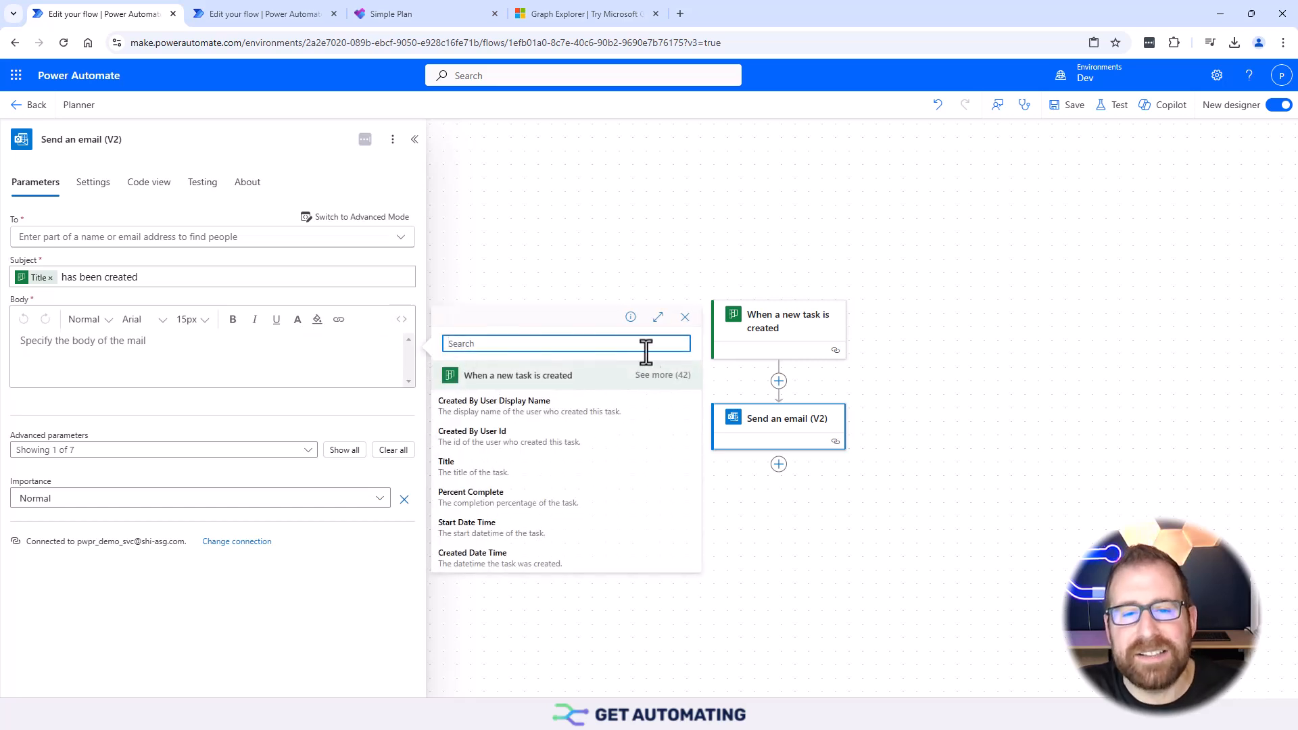
pyautogui.click(676, 374)
pyautogui.scroll(-15, 639, 409)
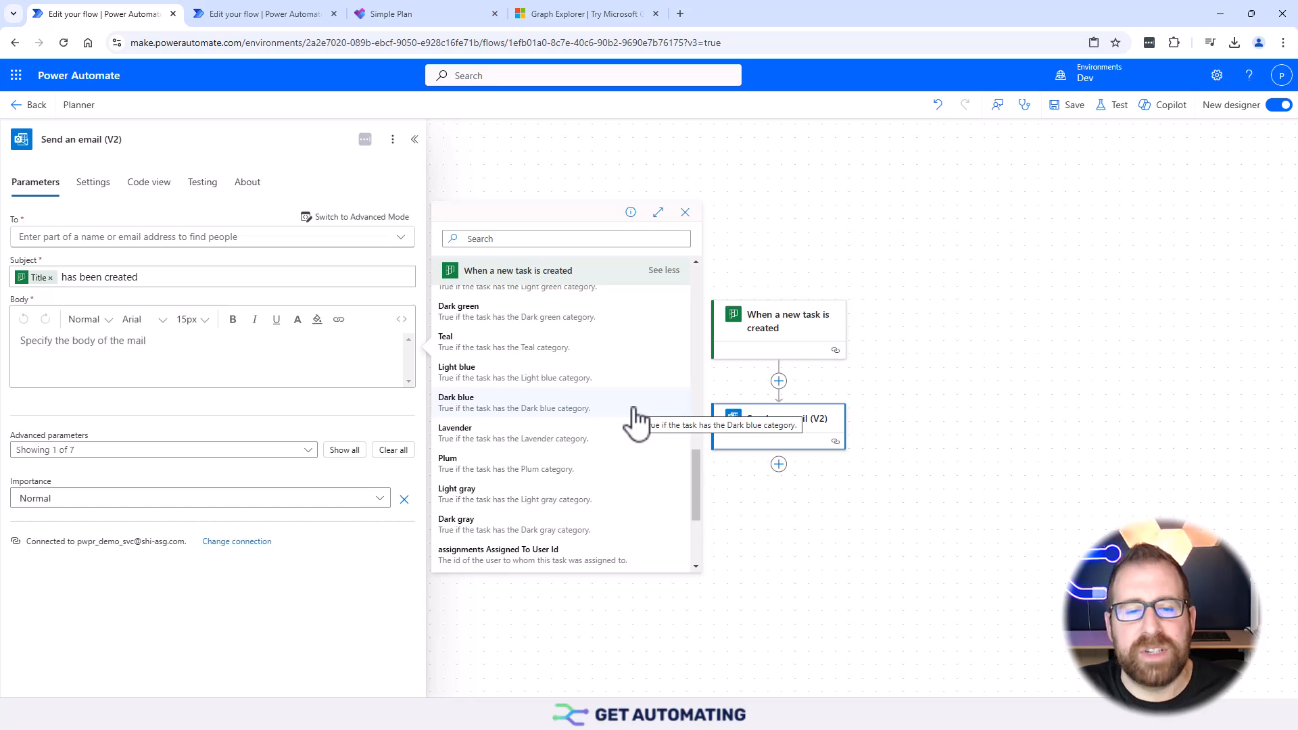
pyautogui.scroll(-5, 635, 420)
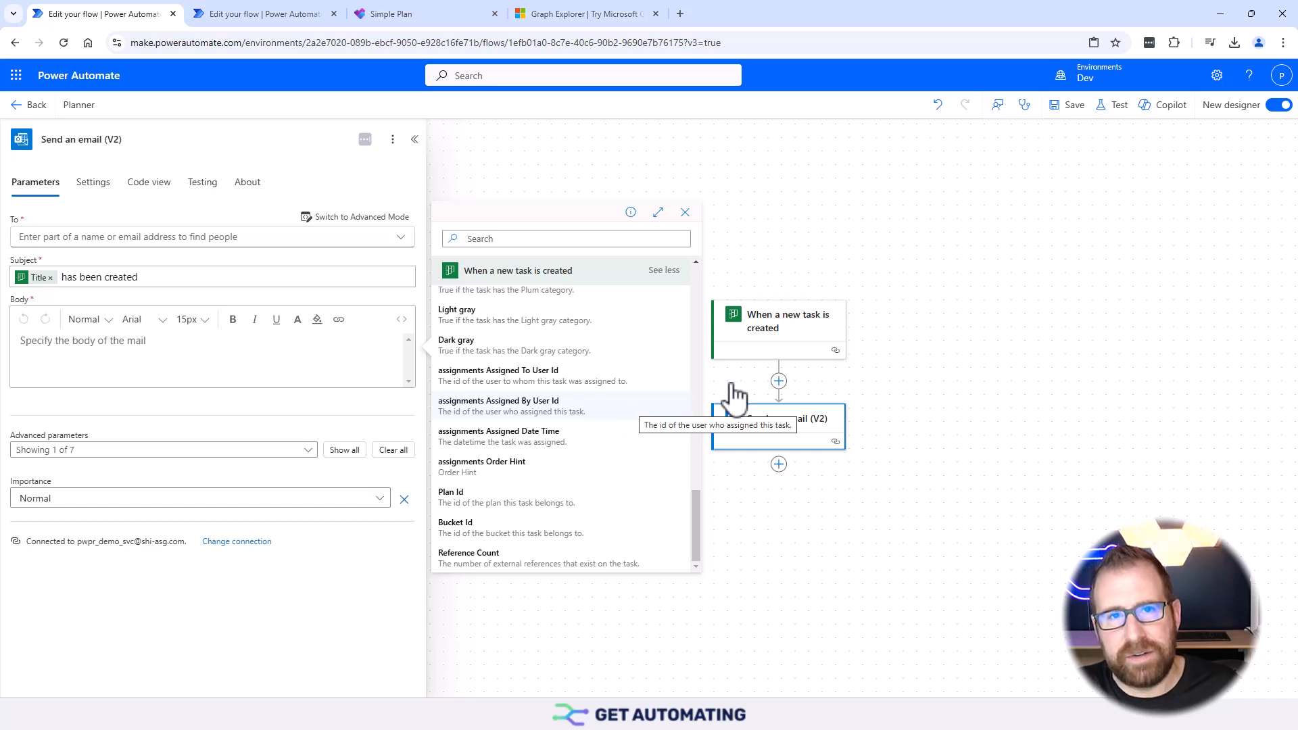
pyautogui.click(957, 328)
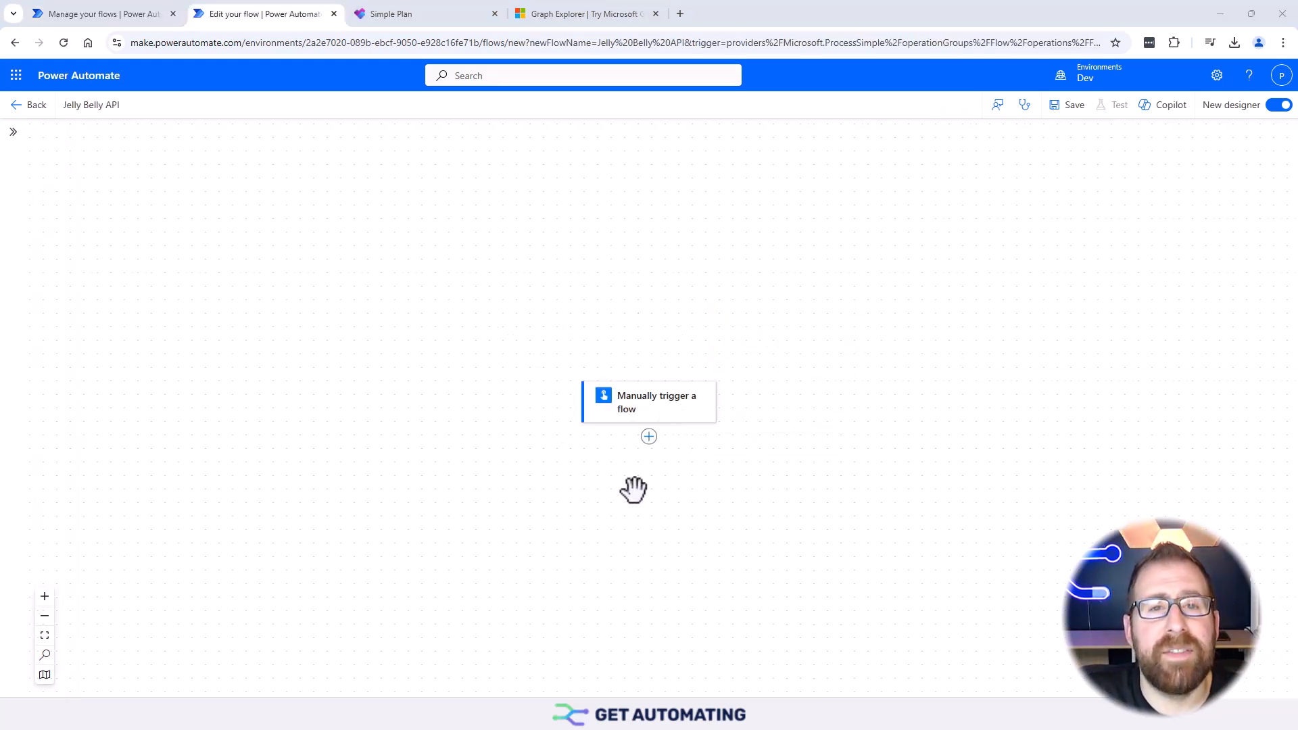
# - Search the actions for "https" and add the built-in HTTP action after the manual trigger in the Jelly Belly API flow
pyautogui.click(649, 437)
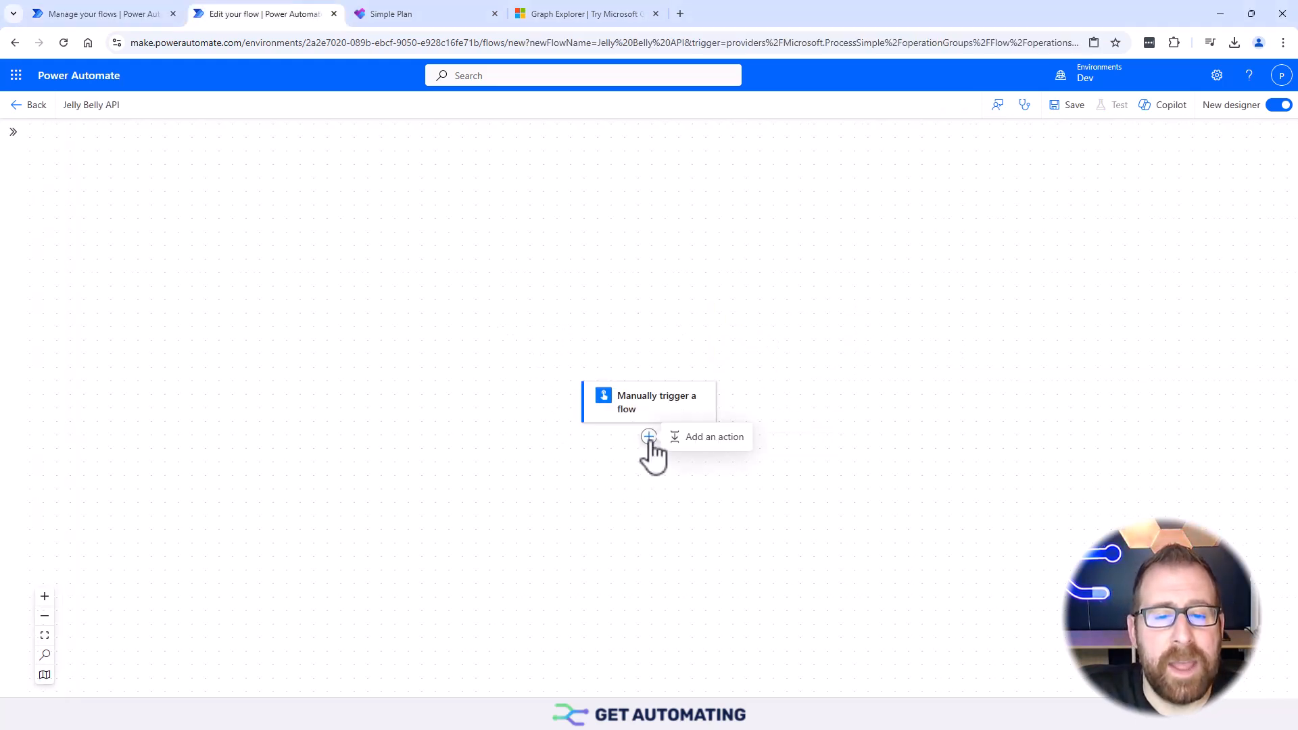
pyautogui.click(697, 436)
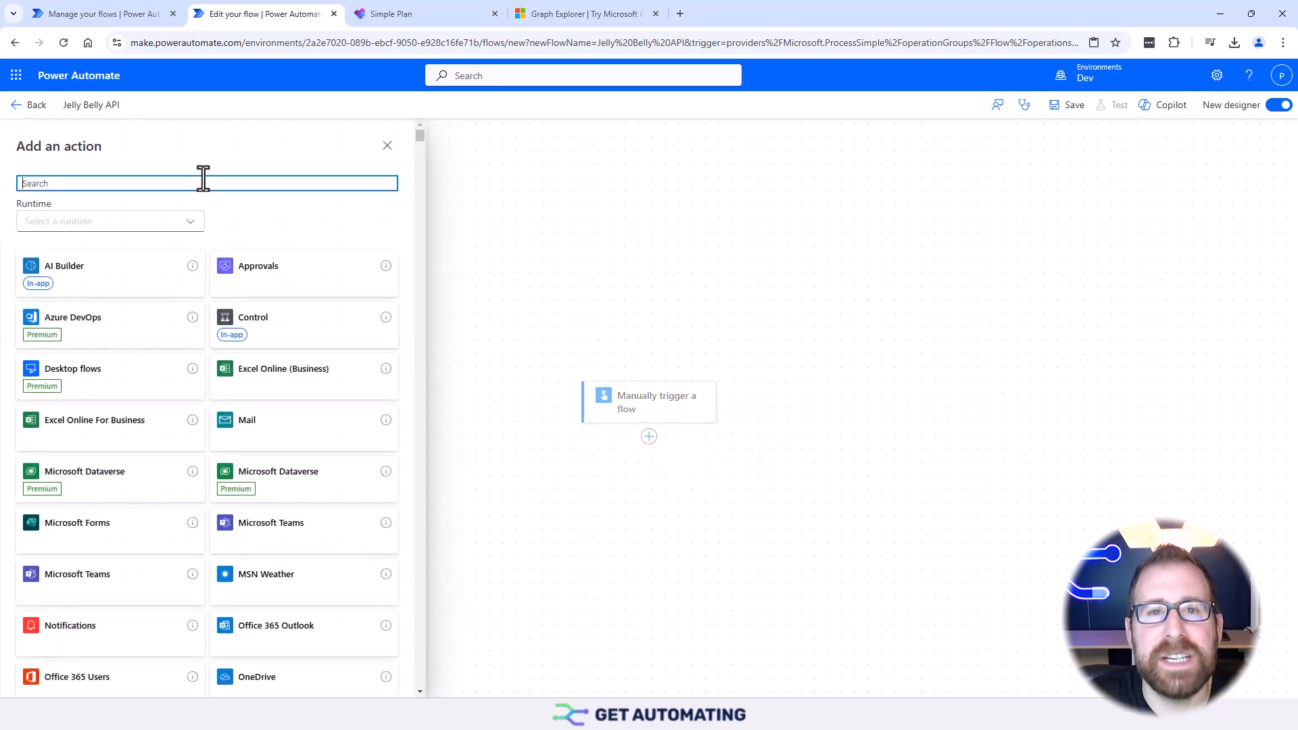
pyautogui.write('https')
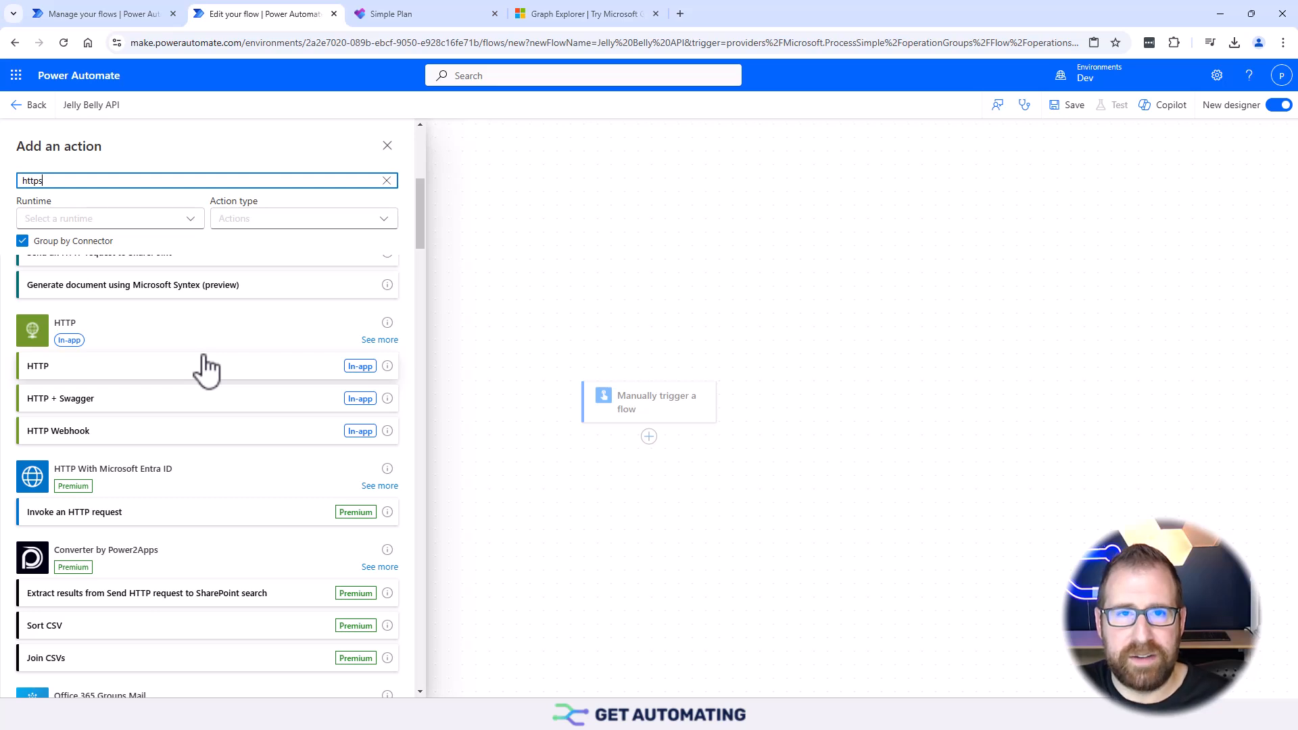
pyautogui.click(105, 374)
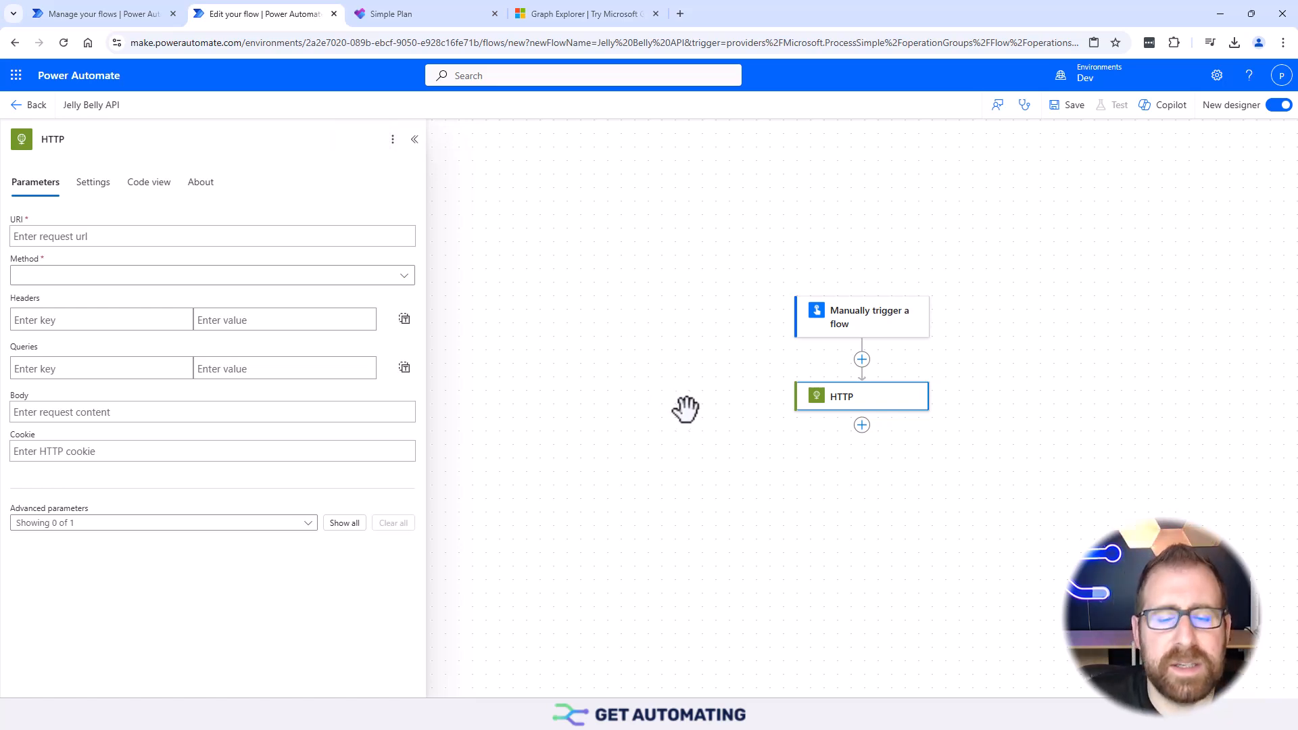
# - Switch to Postman, send the Jelly Belly collection's Beans GET request and examine its JSON response
pyautogui.hotkey('alt', 'Tab')
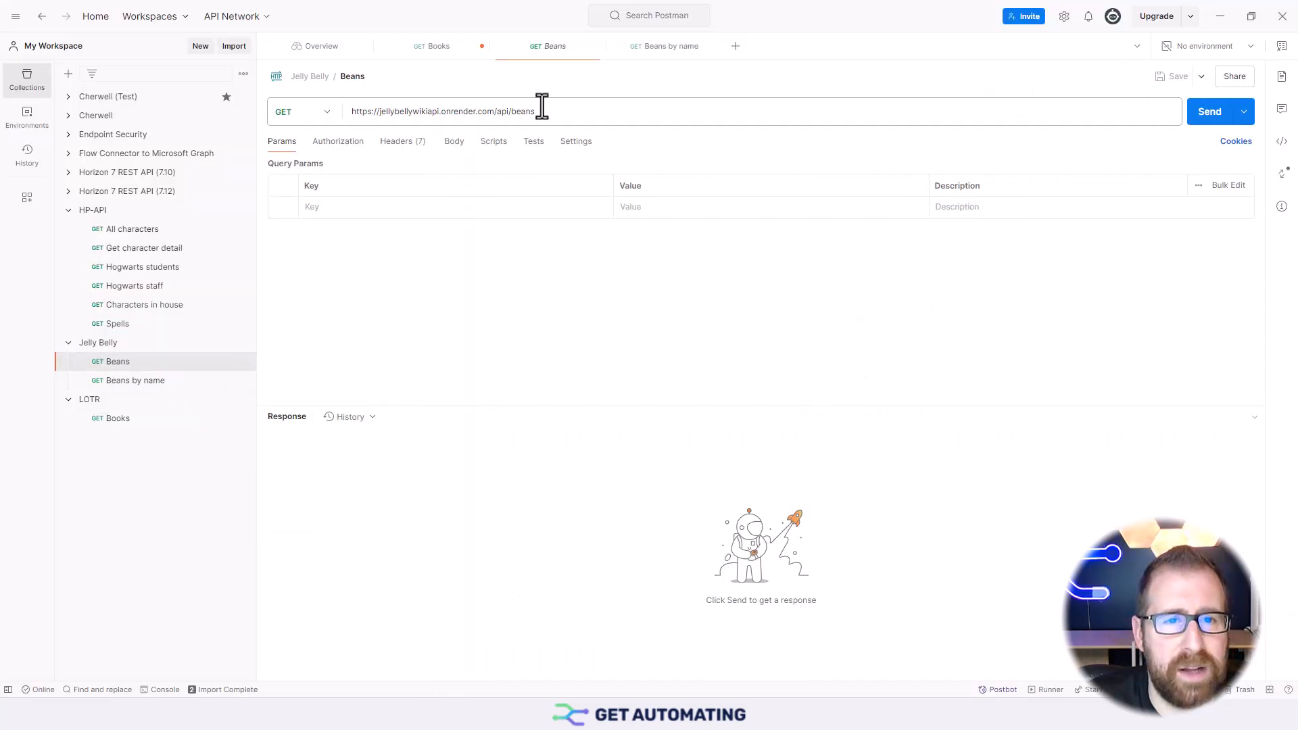
pyautogui.click(1211, 120)
pyautogui.scroll(-5, 615, 588)
pyautogui.scroll(5, 615, 588)
pyautogui.scroll(-5, 576, 577)
pyautogui.scroll(6, 659, 553)
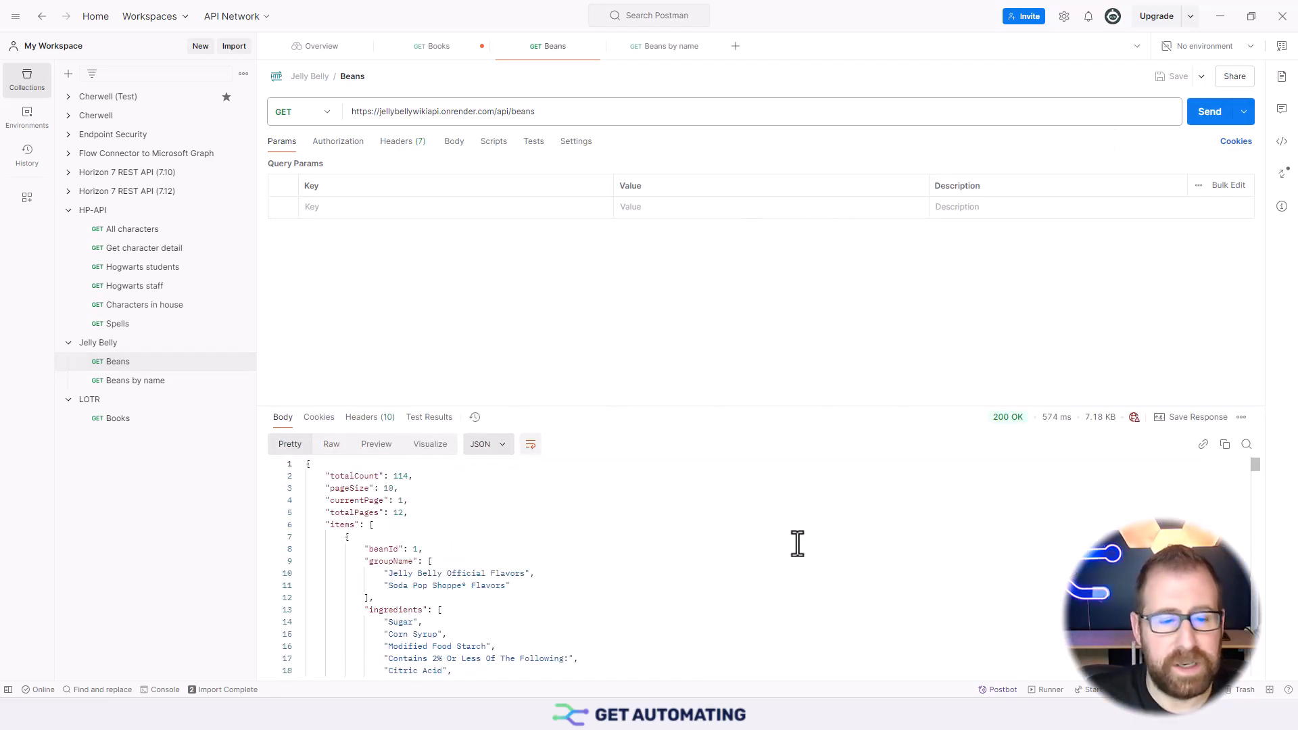
pyautogui.moveTo(1259, 478); pyautogui.dragTo(1261, 628)
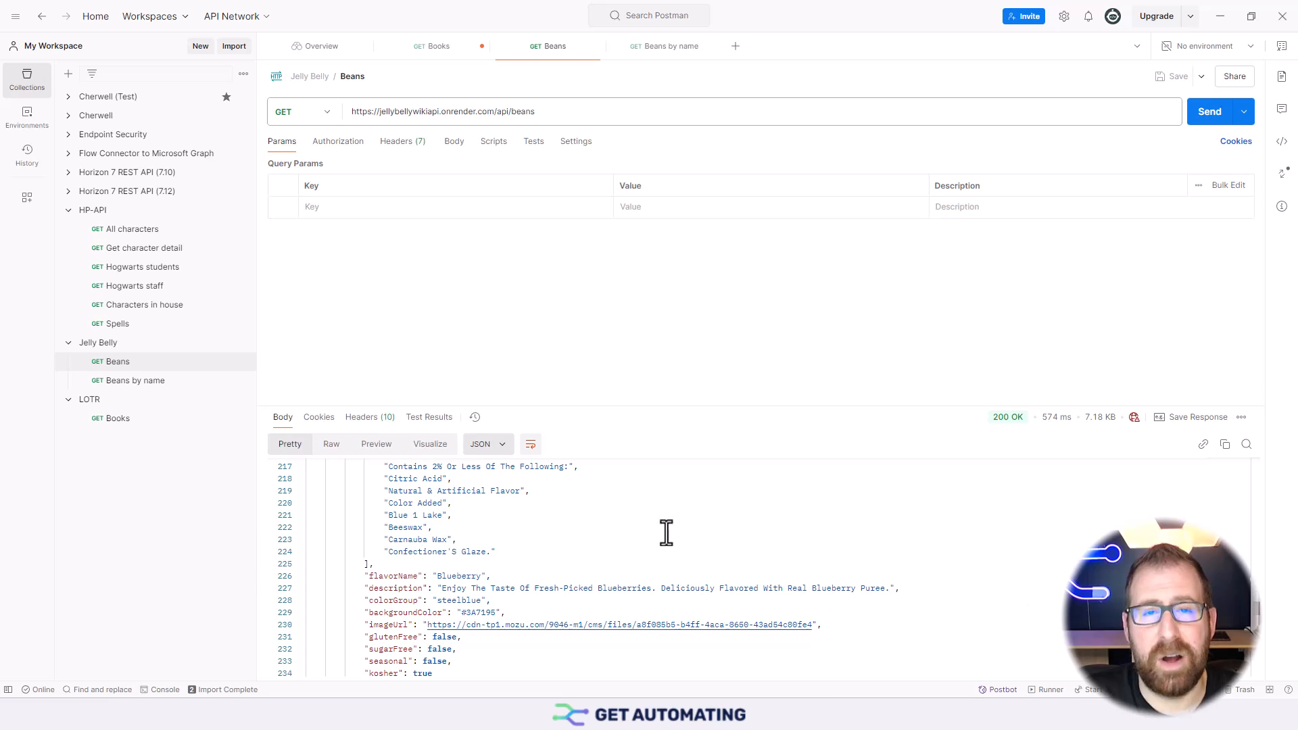
# - Send the Beans by name request with flavorName set to Bubble Gum and review the returned JSON
pyautogui.click(155, 381)
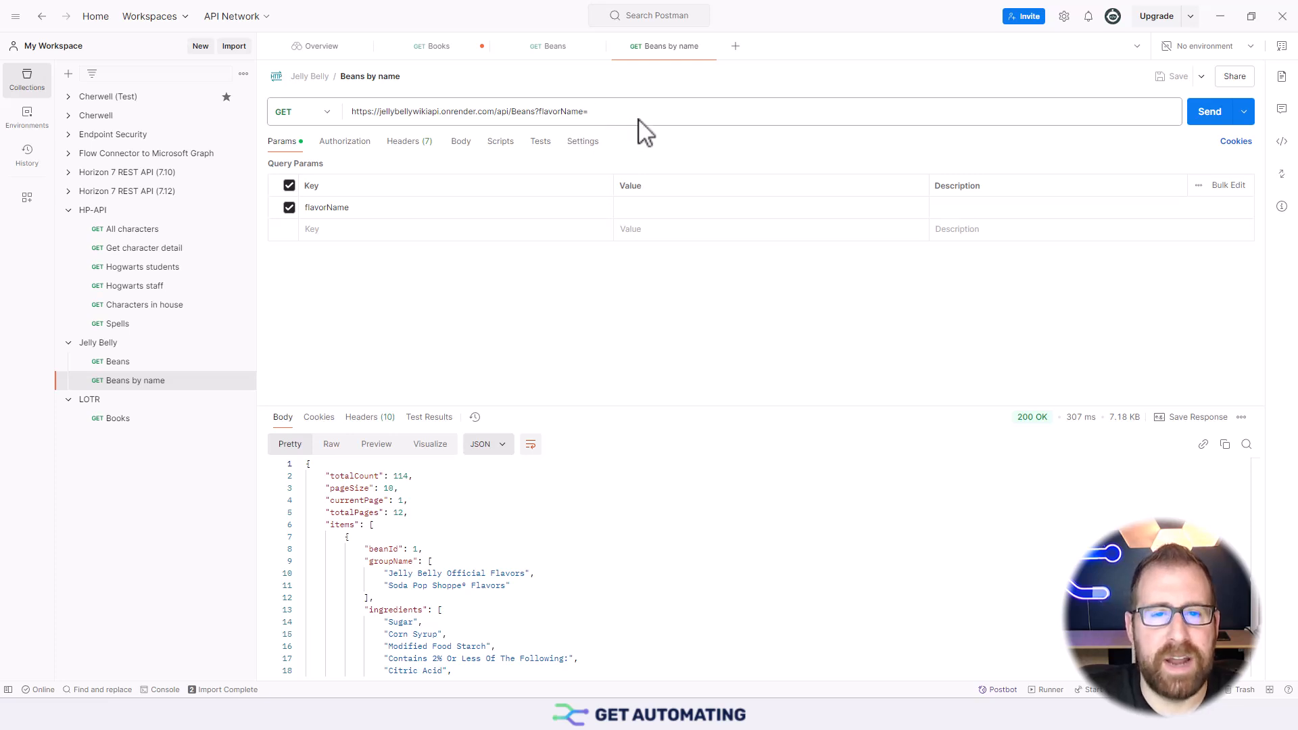
pyautogui.write('Bubble Gum')
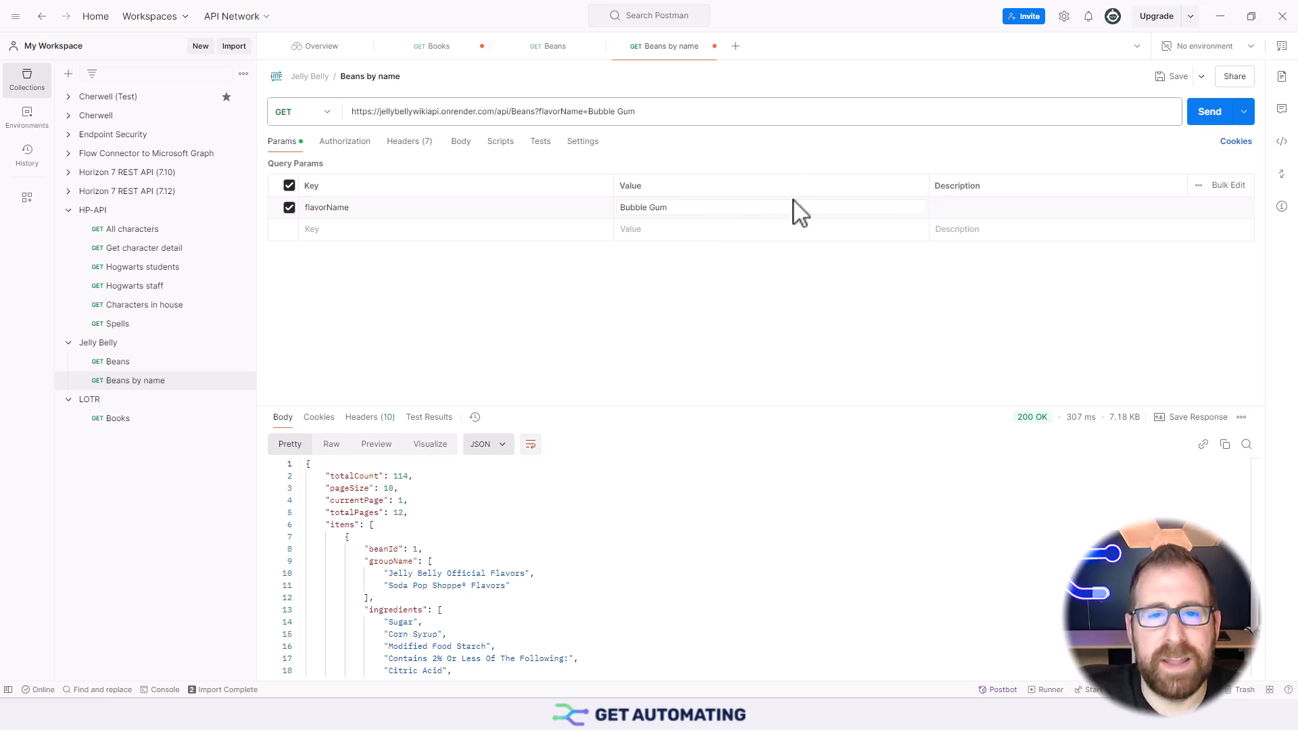
pyautogui.moveTo(639, 112); pyautogui.dragTo(589, 113)
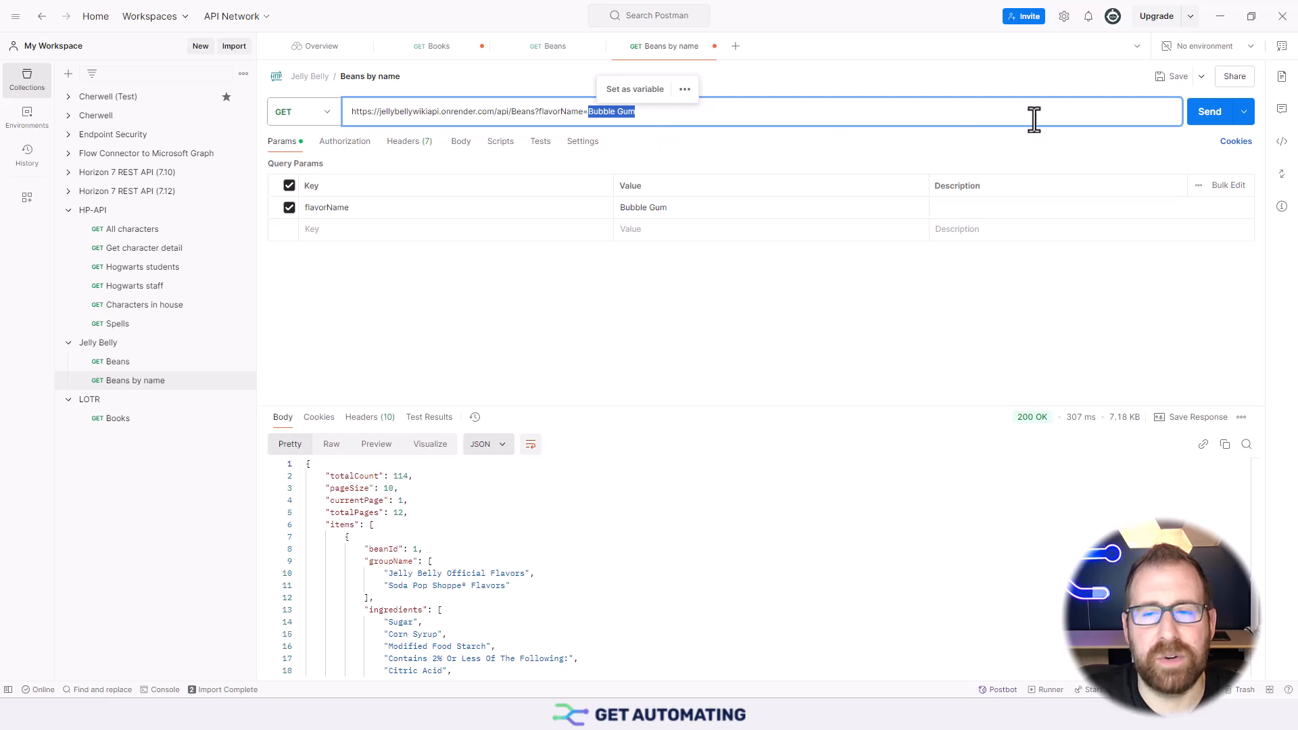
pyautogui.hotkey('ctrl', 'Return')
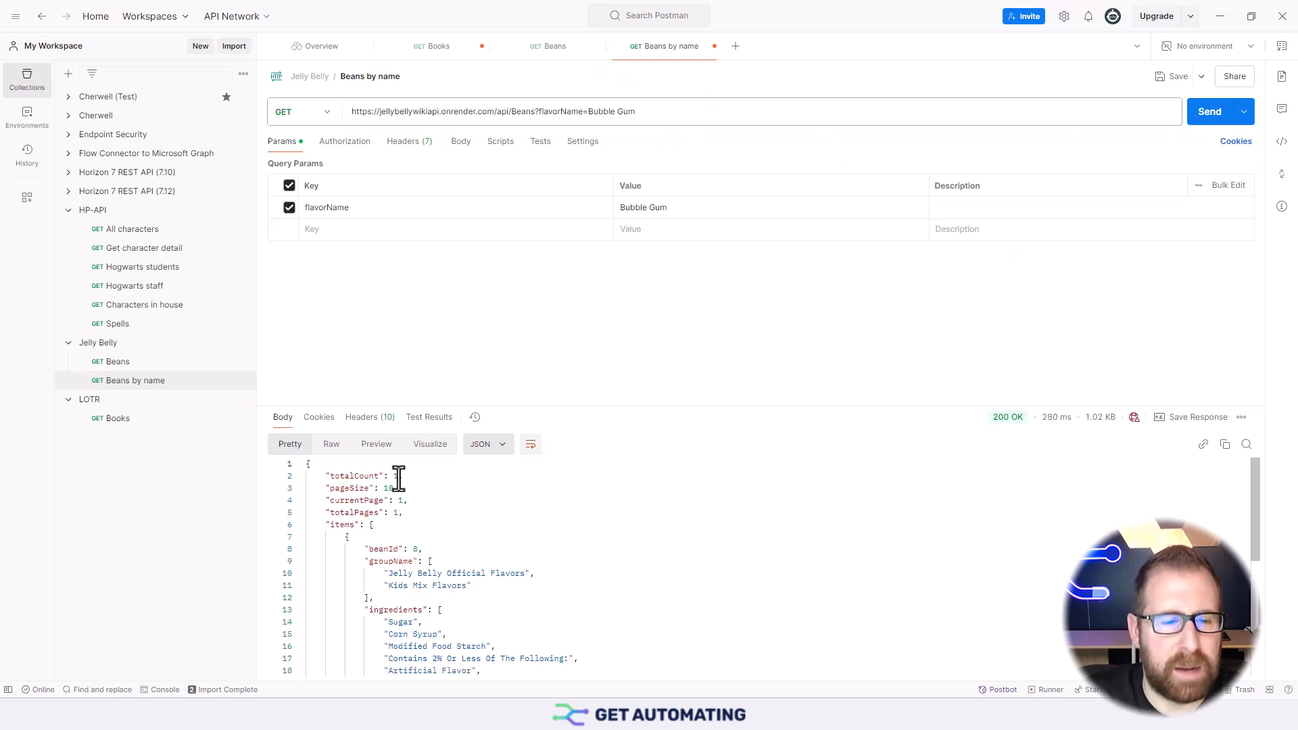
pyautogui.scroll(-5, 474, 520)
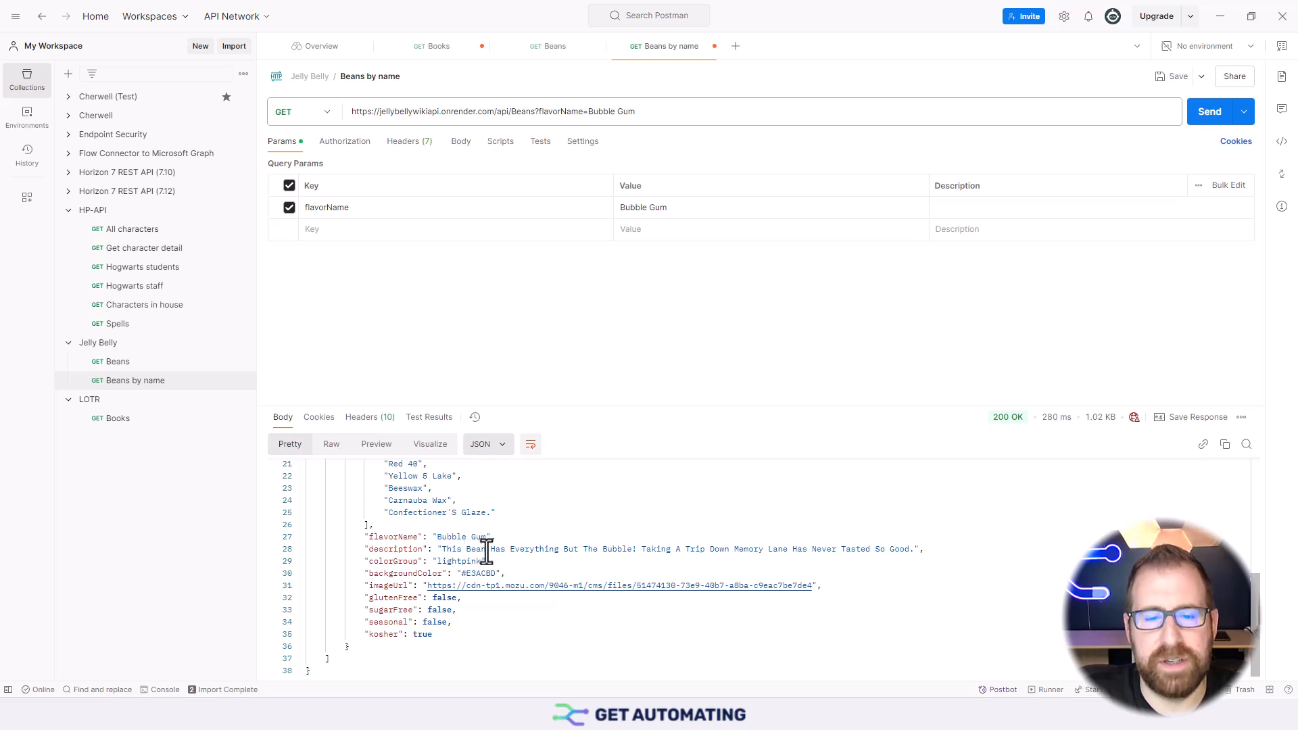
pyautogui.scroll(2, 487, 552)
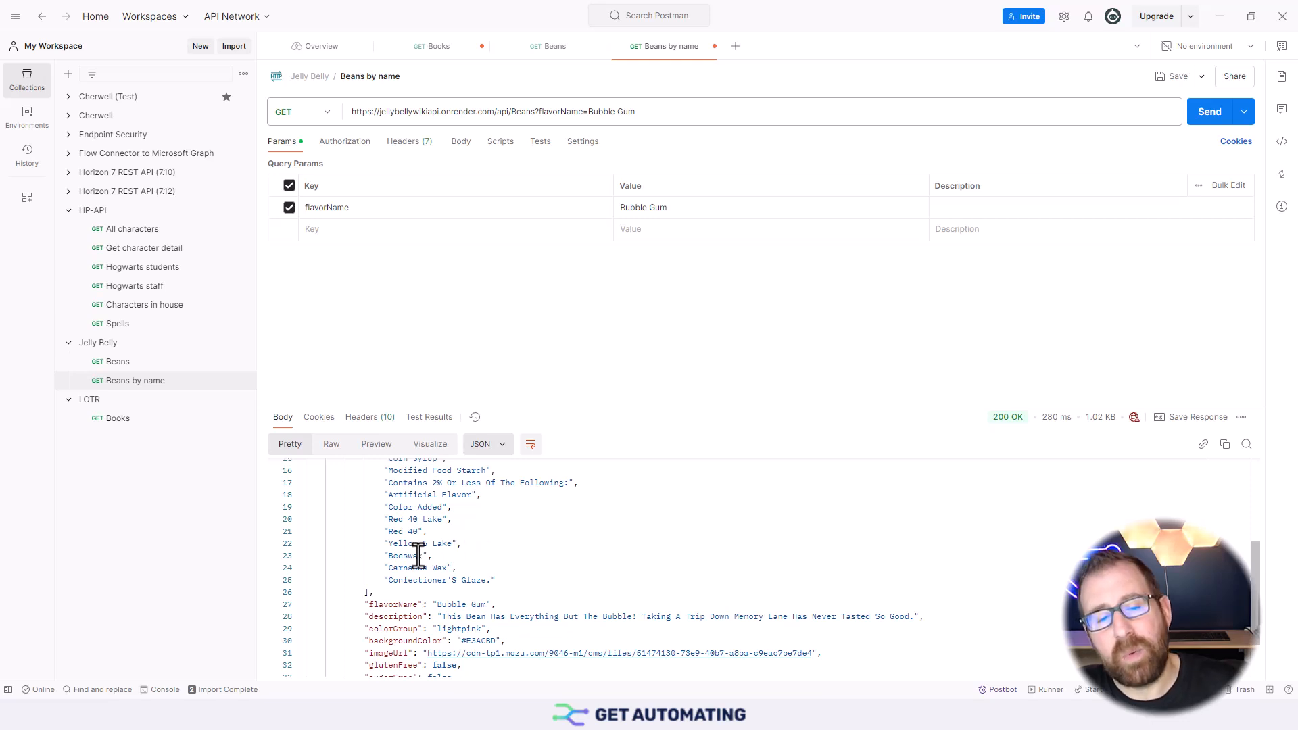
pyautogui.scroll(5, 422, 556)
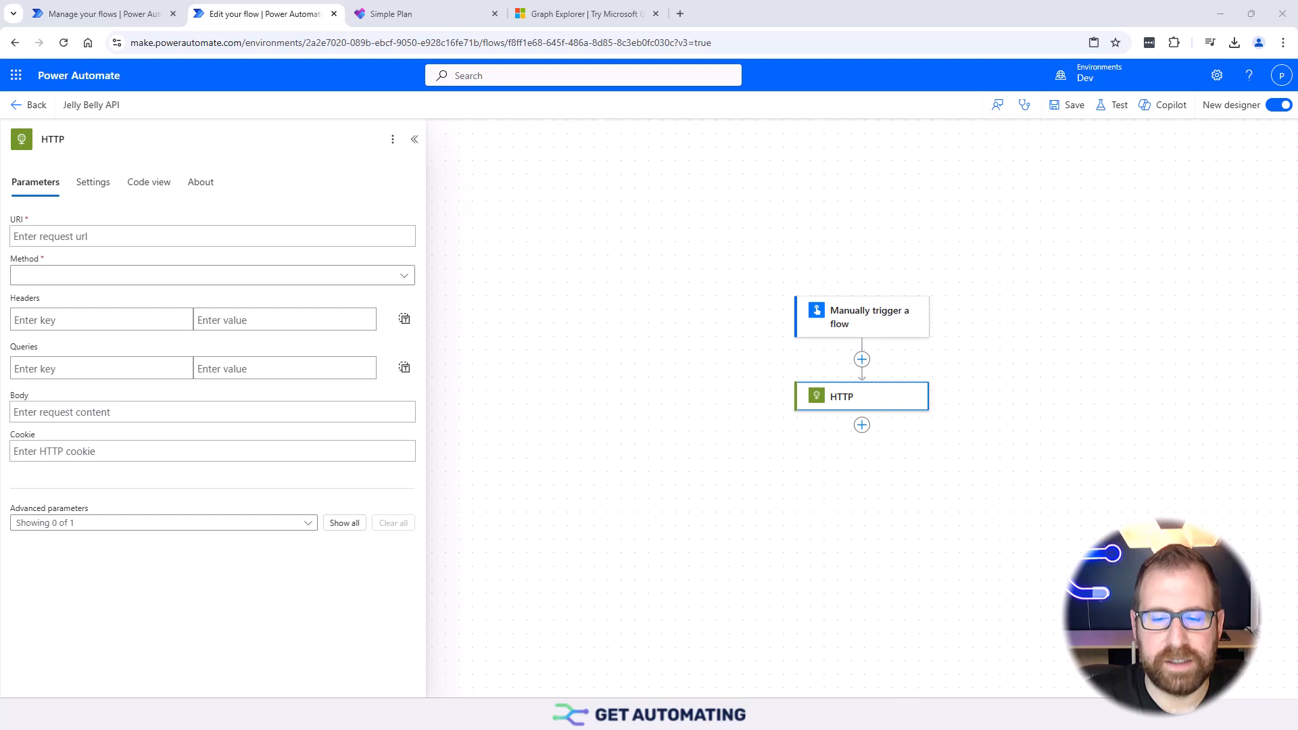
pyautogui.moveTo(933, 715)
pyautogui.click(724, 643)
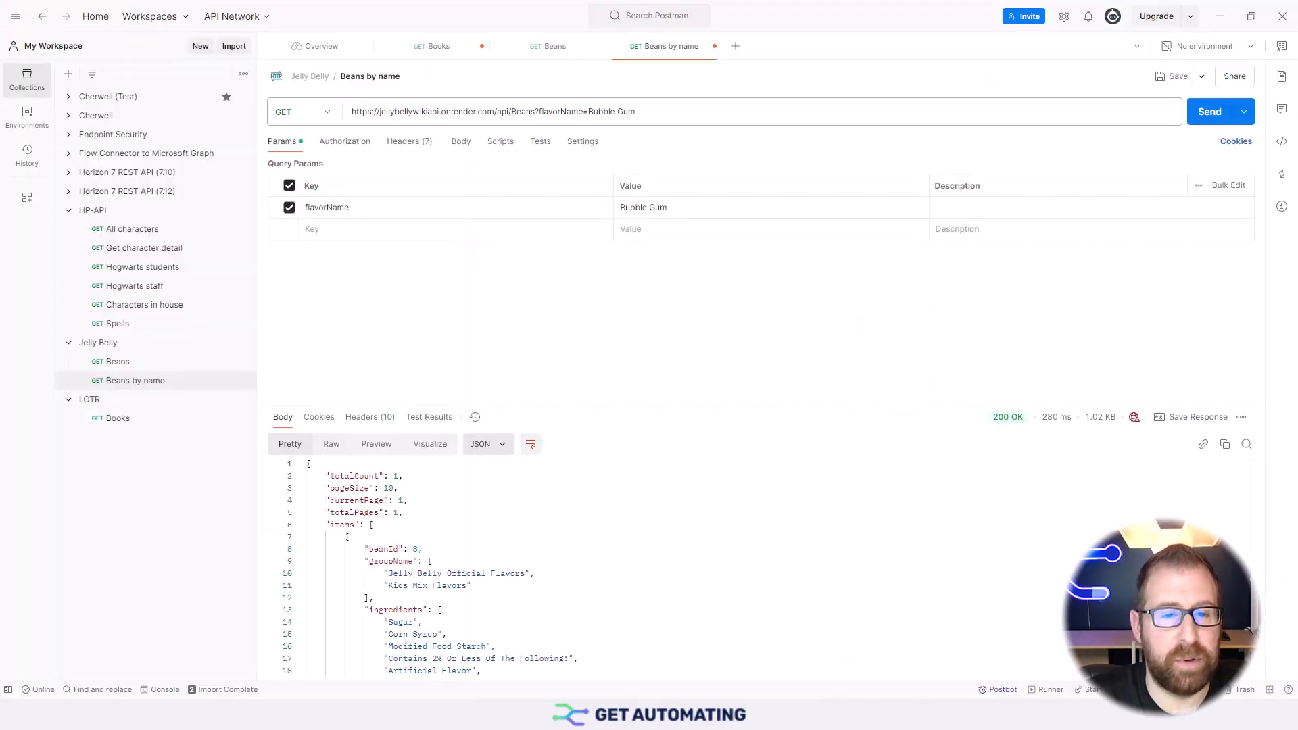
pyautogui.doubleClick(529, 112)
pyautogui.hotkey('ctrl', 'c')
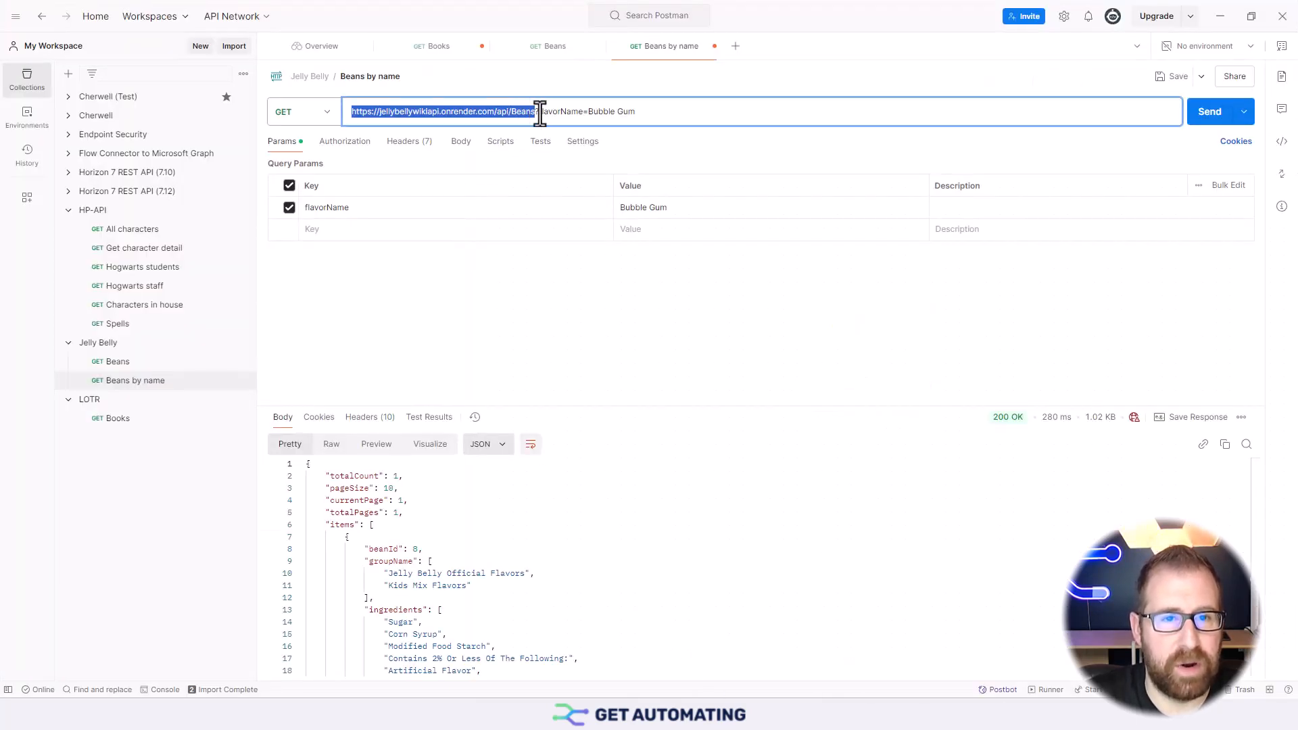
pyautogui.click(1221, 16)
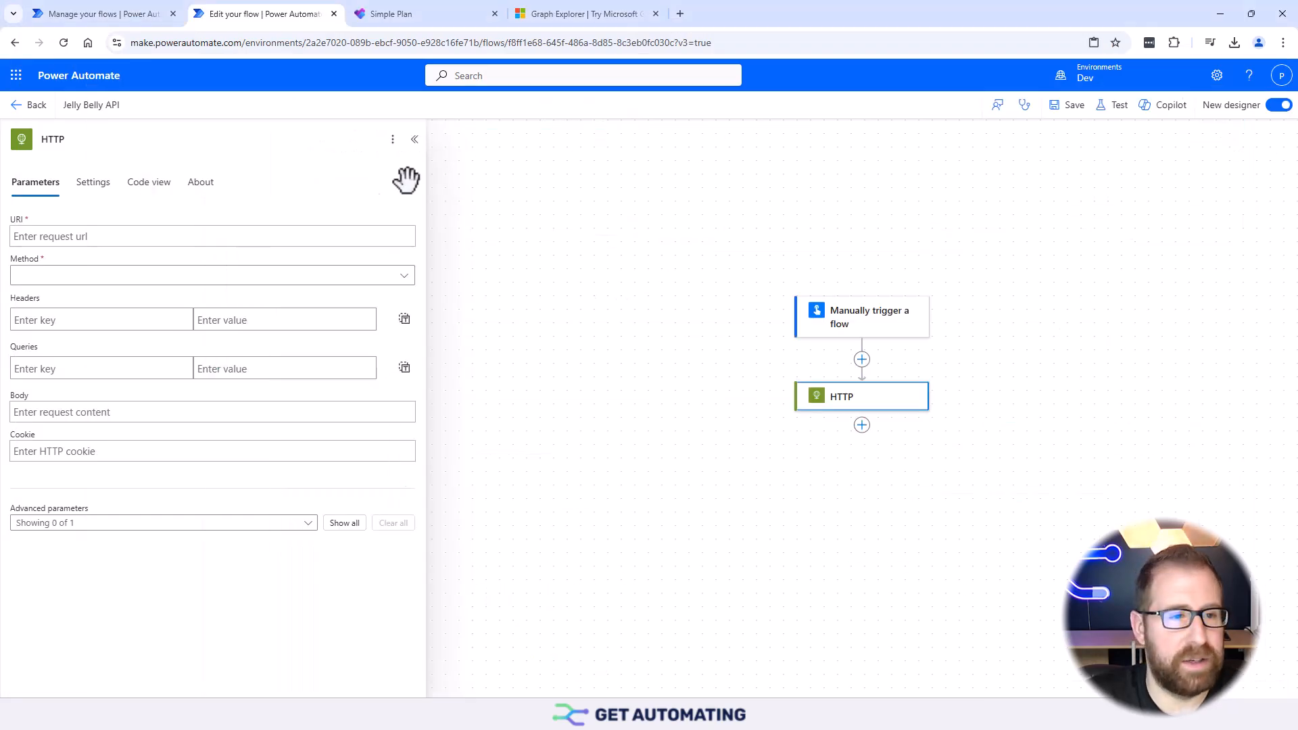
pyautogui.click(211, 241)
pyautogui.hotkey('ctrl', 'v')
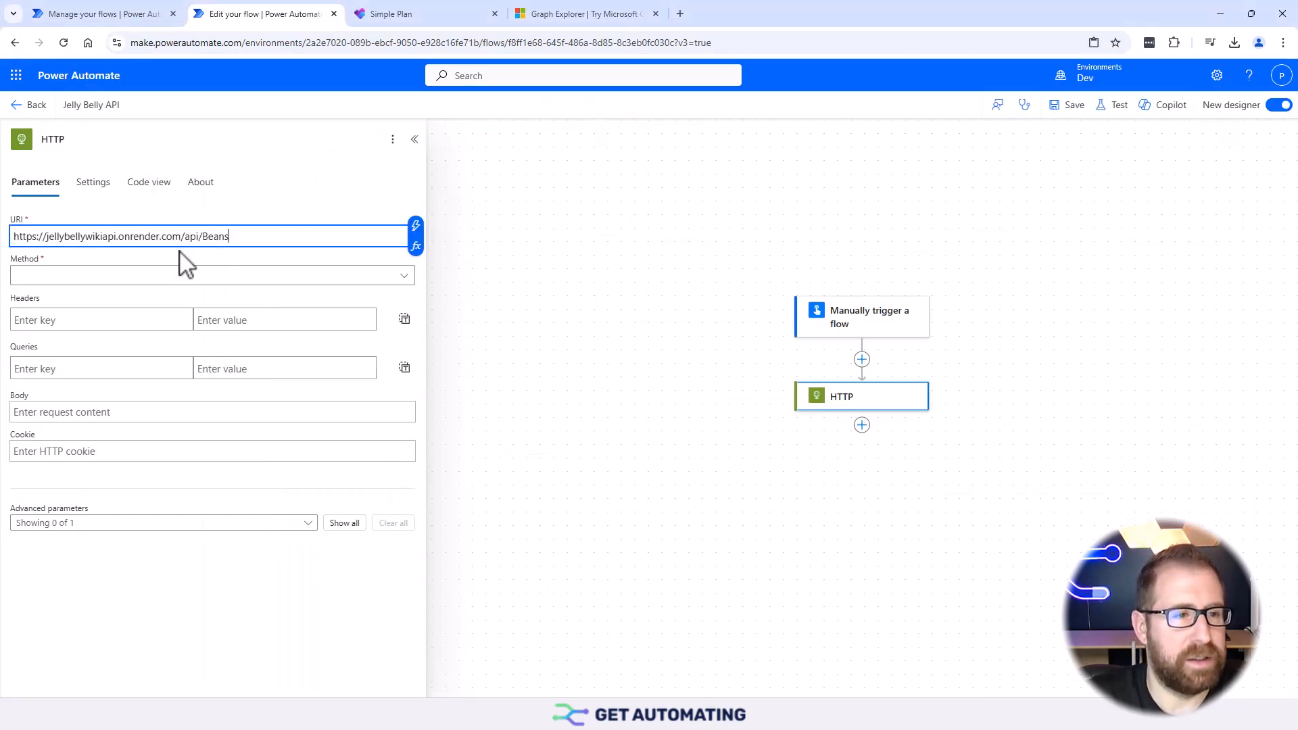
pyautogui.click(99, 275)
pyautogui.click(54, 320)
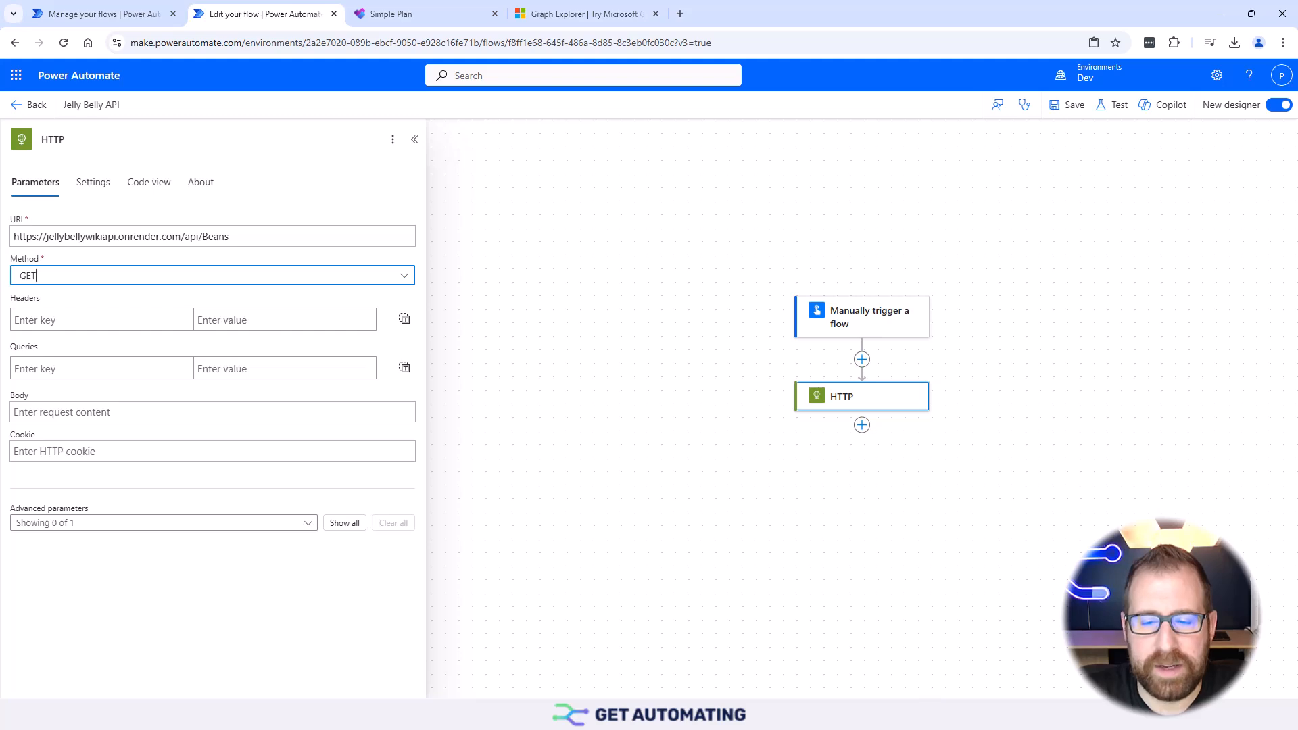
# - Copy the flavorName key from Postman into the Power Automate HTTP action's queries, give it the value Bubble Gum, and save the flow
pyautogui.click(794, 714)
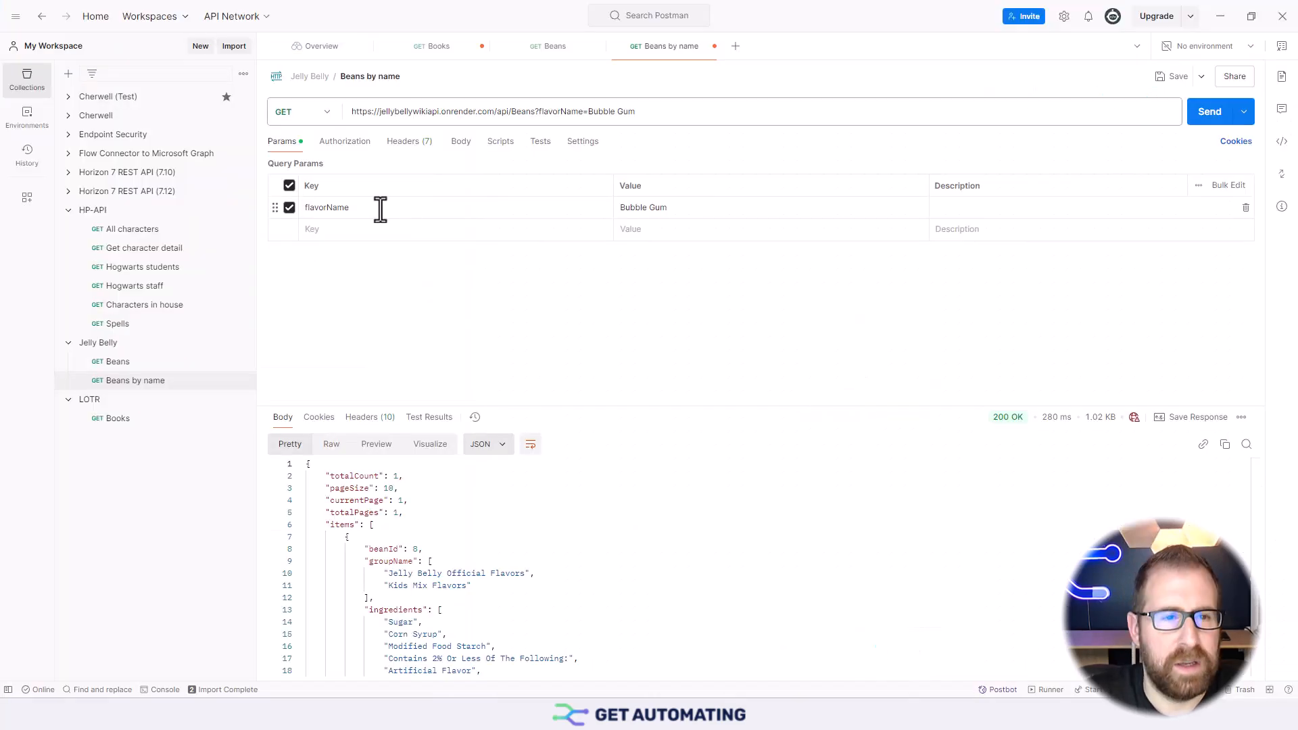
pyautogui.moveTo(371, 206); pyautogui.dragTo(304, 208)
pyautogui.hotkey('ctrl', 'c')
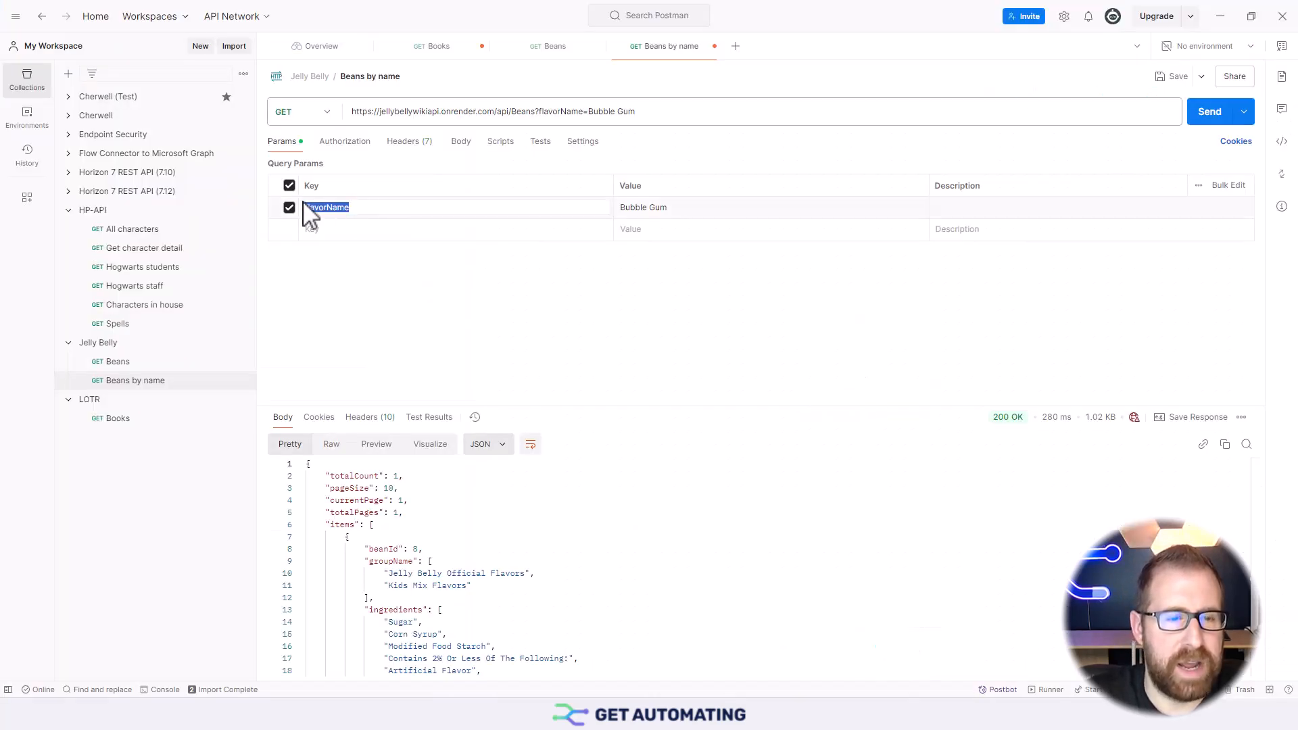
pyautogui.click(118, 367)
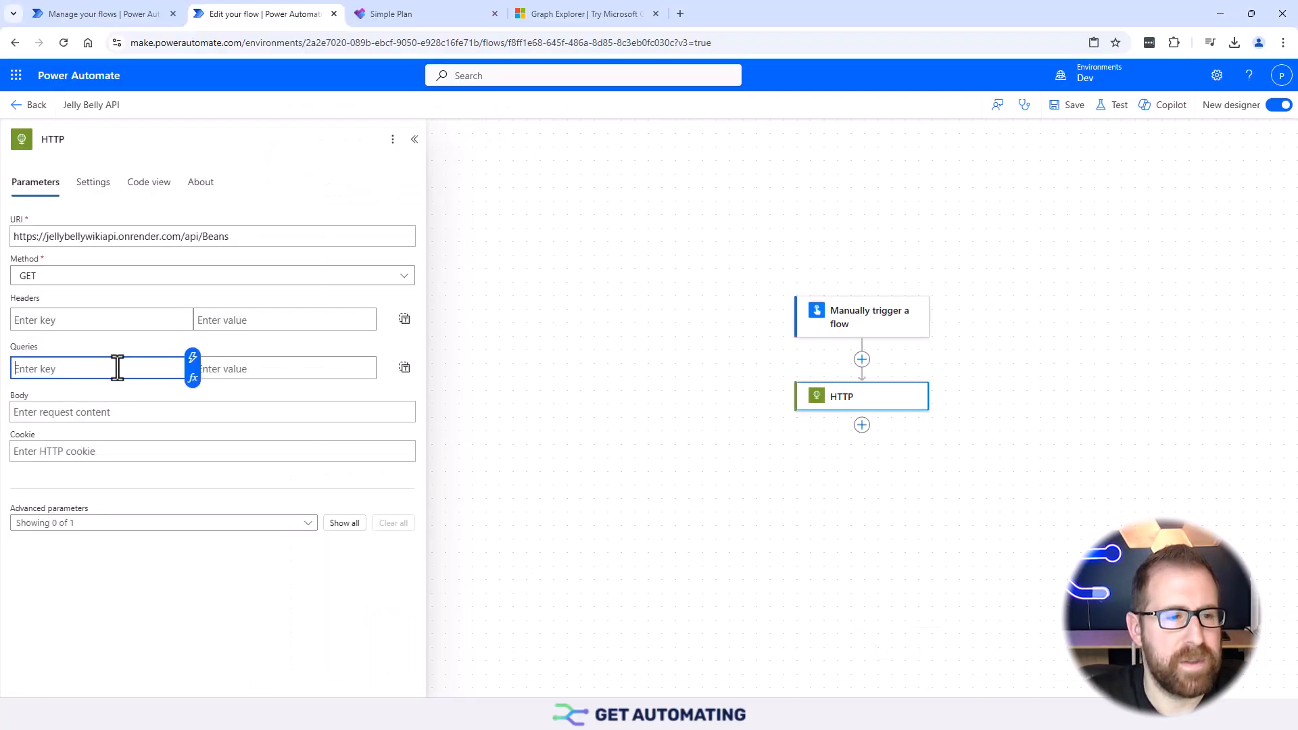
pyautogui.hotkey('ctrl', 'v')
pyautogui.click(253, 368)
pyautogui.write('Bubble Gum')
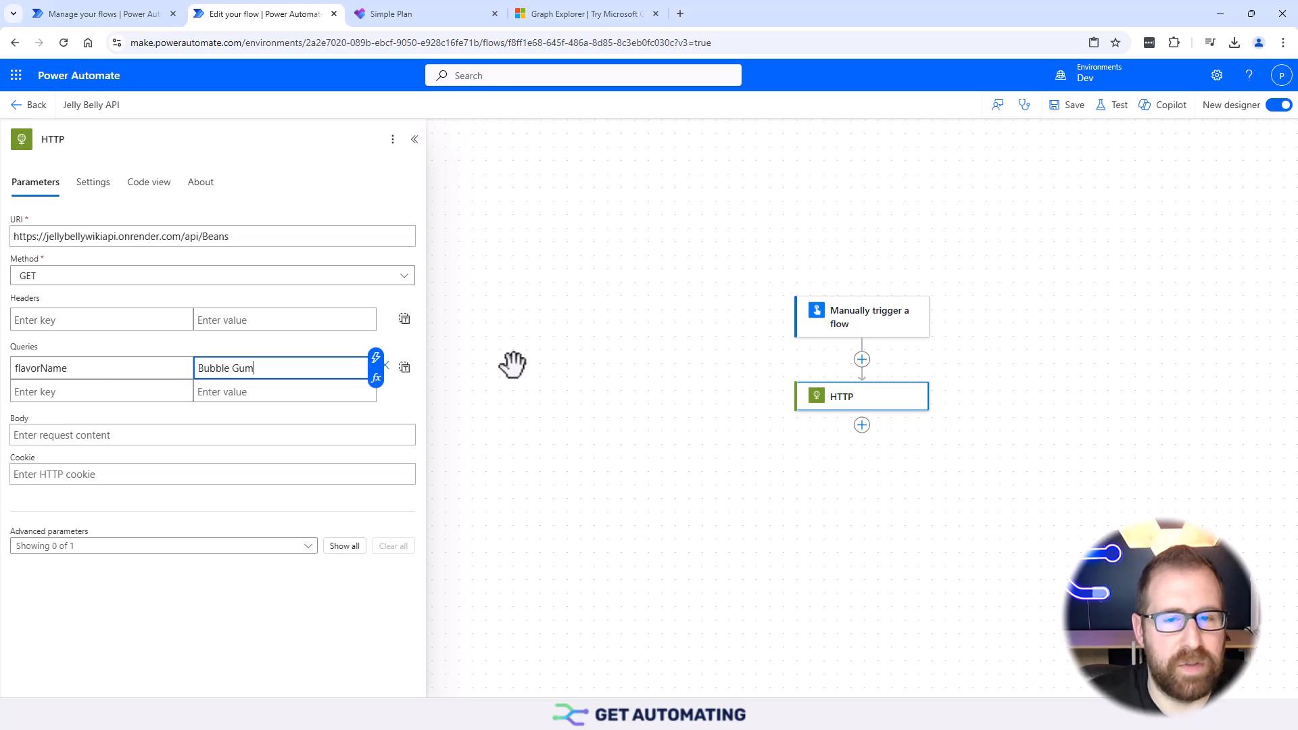
pyautogui.click(1073, 107)
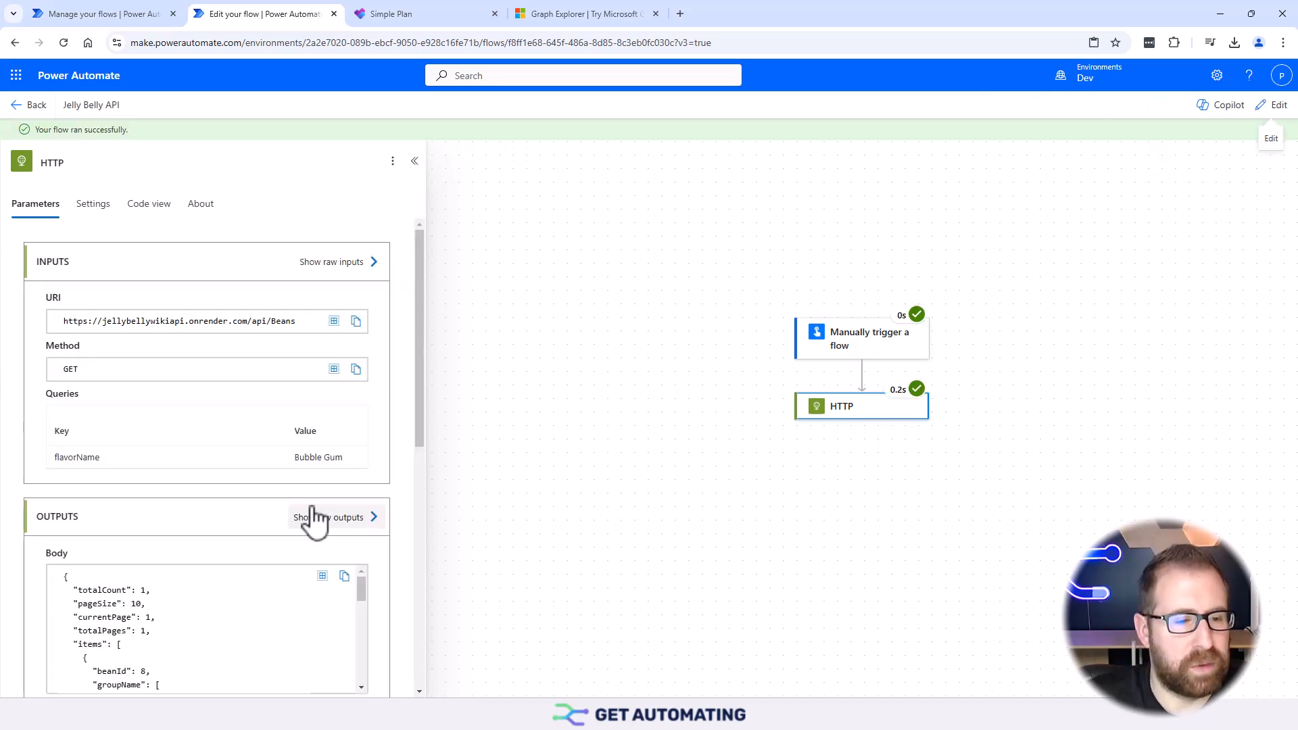
# - Examine the HTTP action's output body from the test run, through to the end of the bean's JSON record
pyautogui.scroll(-3, 309, 478)
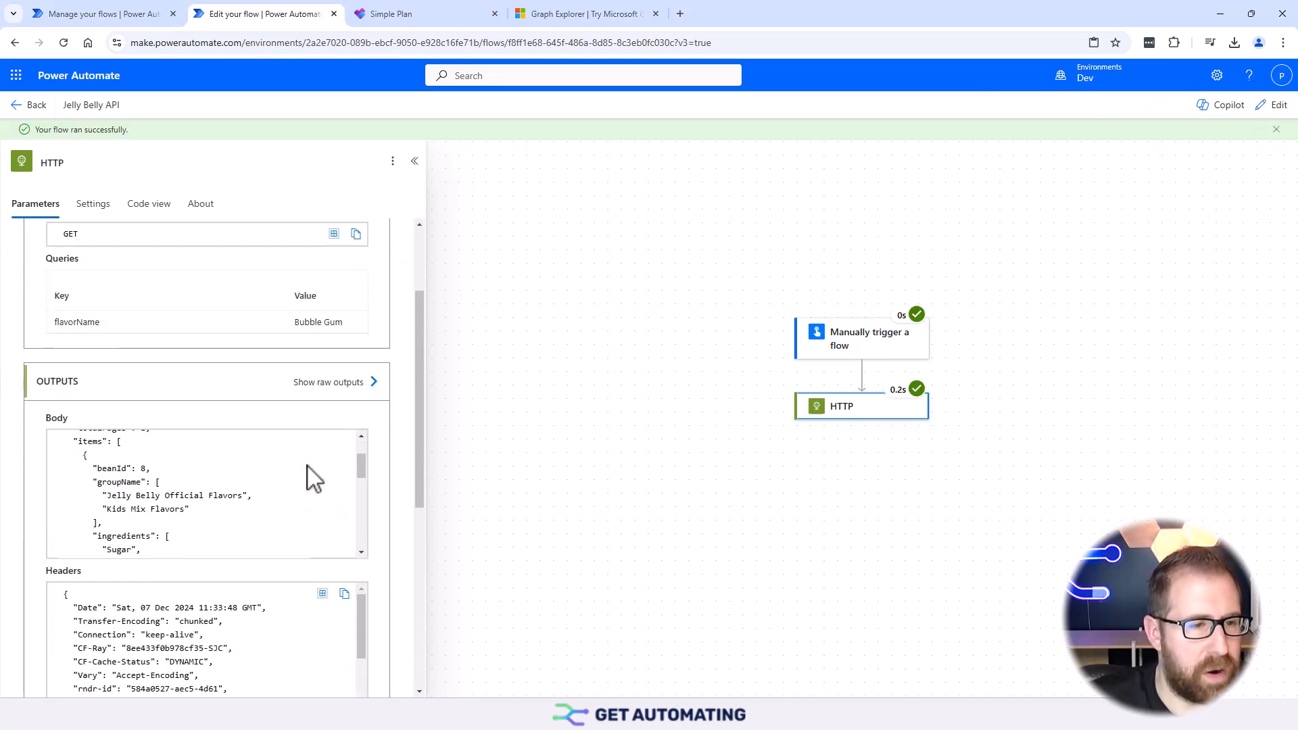
pyautogui.scroll(-2, 377, 516)
pyautogui.scroll(1, 319, 429)
pyautogui.scroll(2, 270, 450)
pyautogui.scroll(1, 271, 450)
pyautogui.scroll(-2, 270, 484)
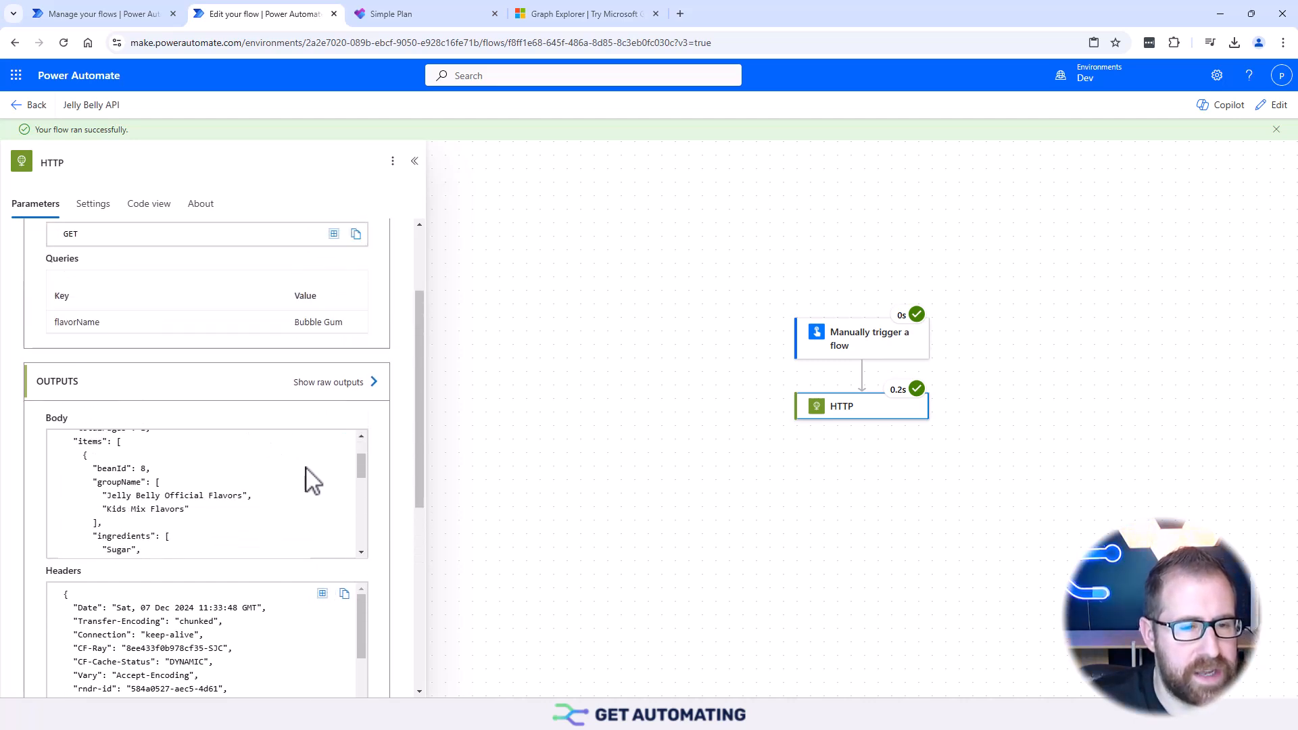
pyautogui.scroll(-2, 361, 473)
pyautogui.scroll(1, 362, 473)
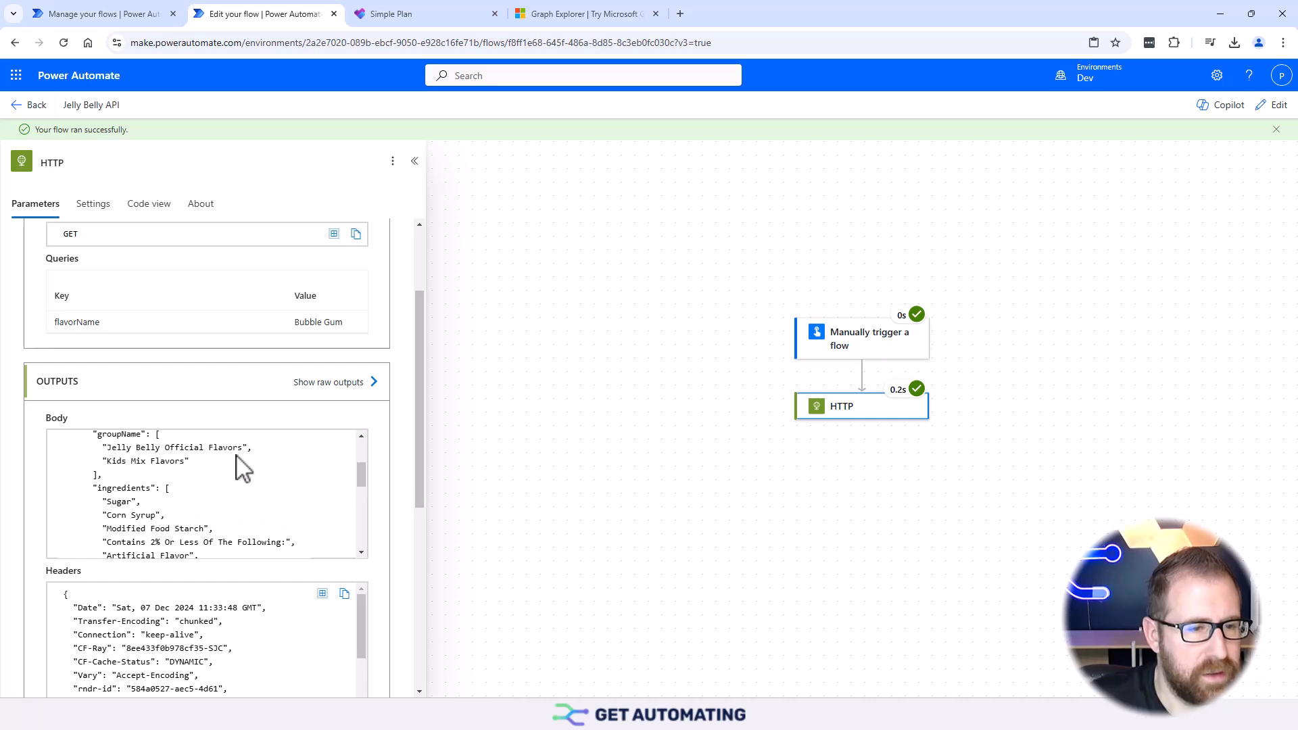
pyautogui.scroll(1, 230, 500)
pyautogui.scroll(-1, 136, 507)
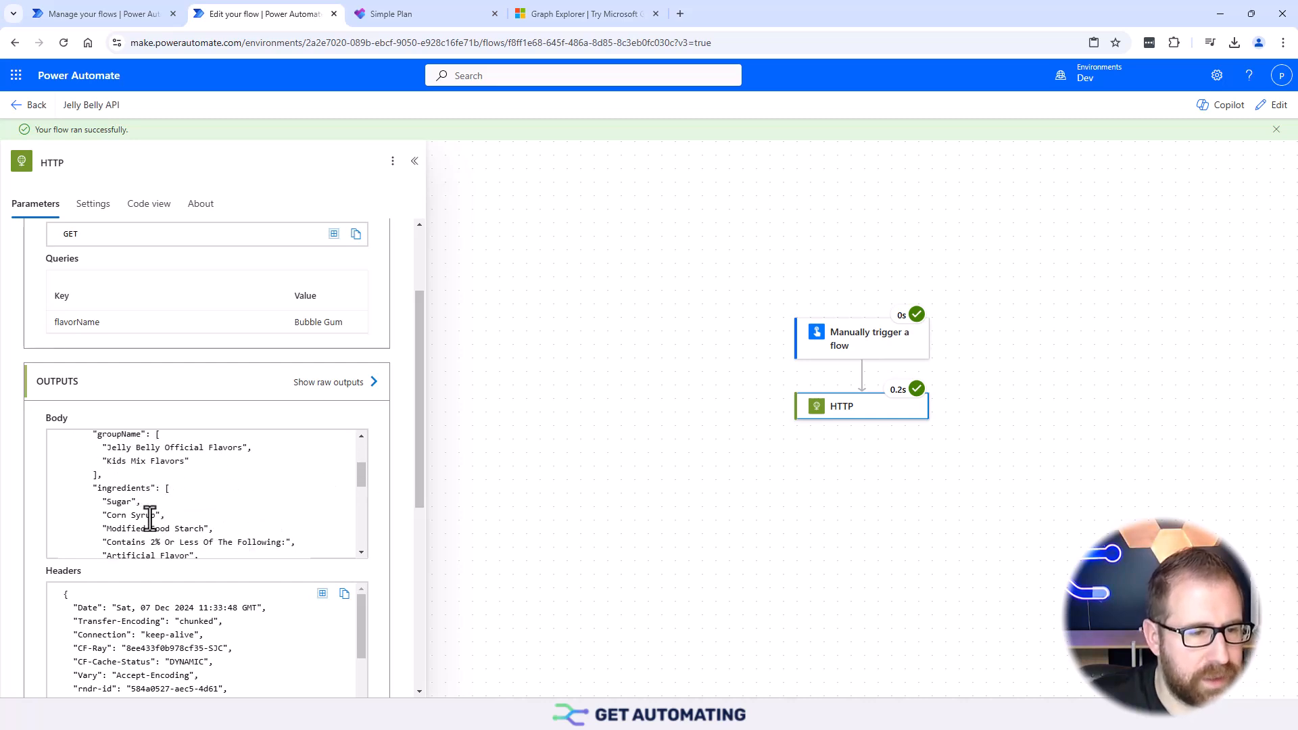
pyautogui.scroll(-5, 146, 521)
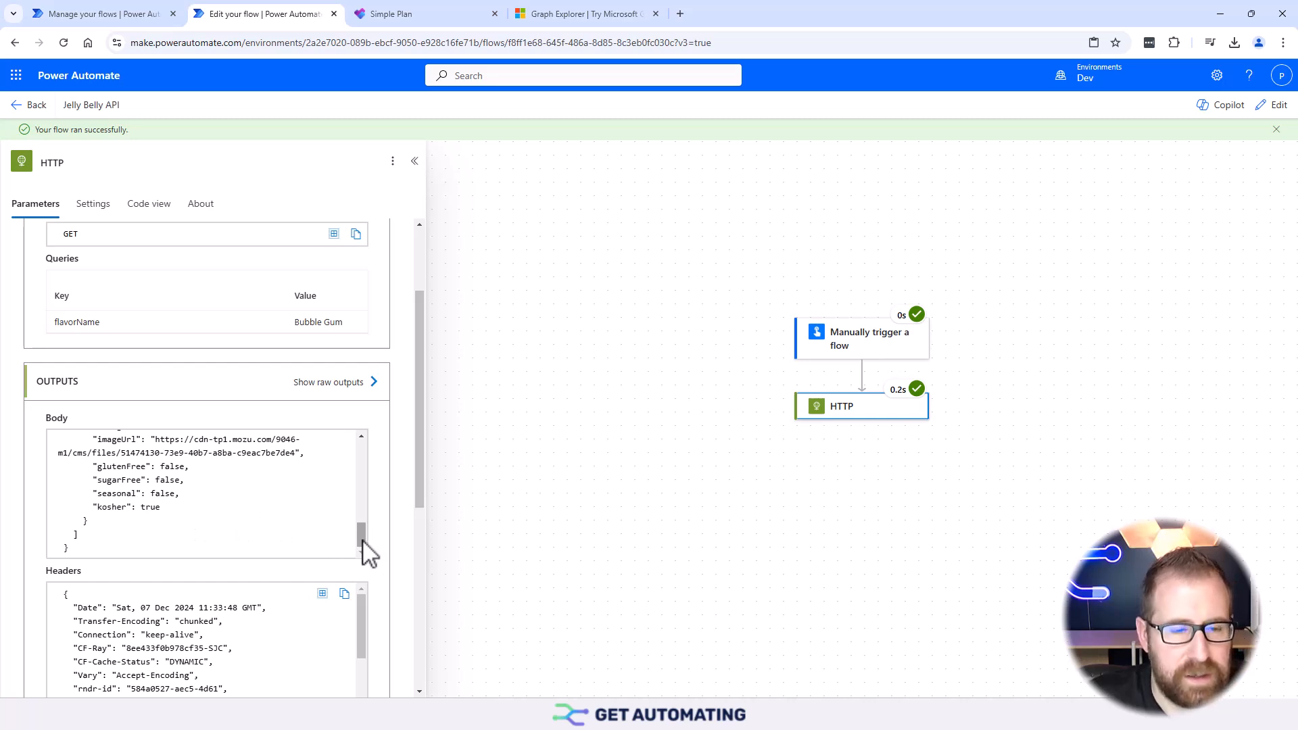
# - Return the flow to editing and add a text input named Bean Name to the manual trigger
pyautogui.moveTo(364, 541); pyautogui.dragTo(365, 460)
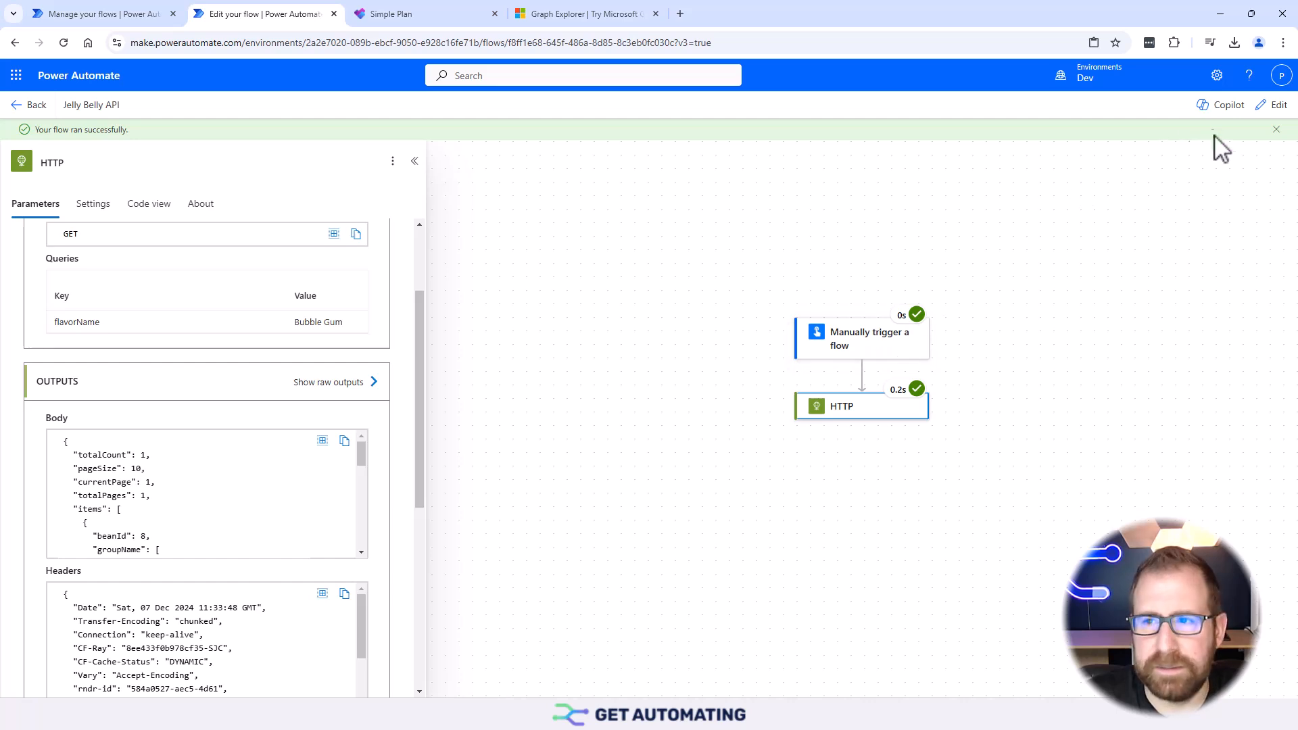
pyautogui.click(1243, 128)
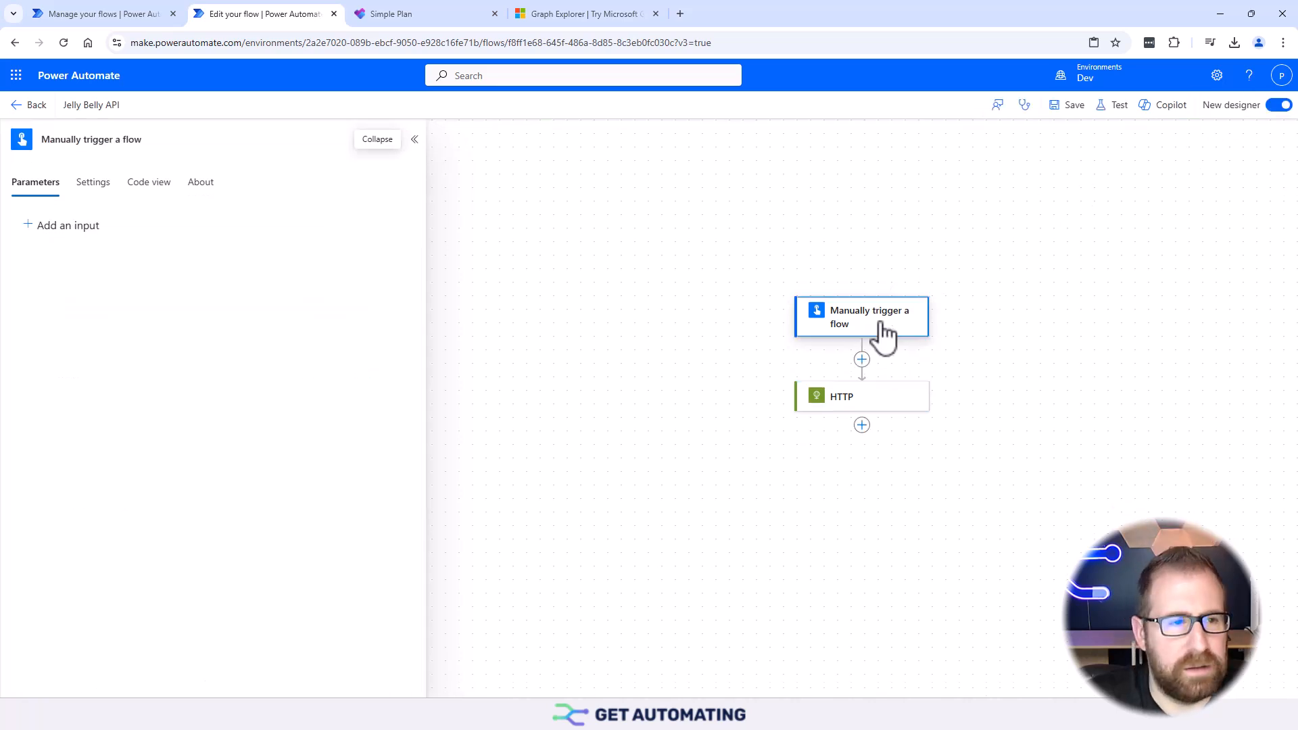
pyautogui.click(847, 406)
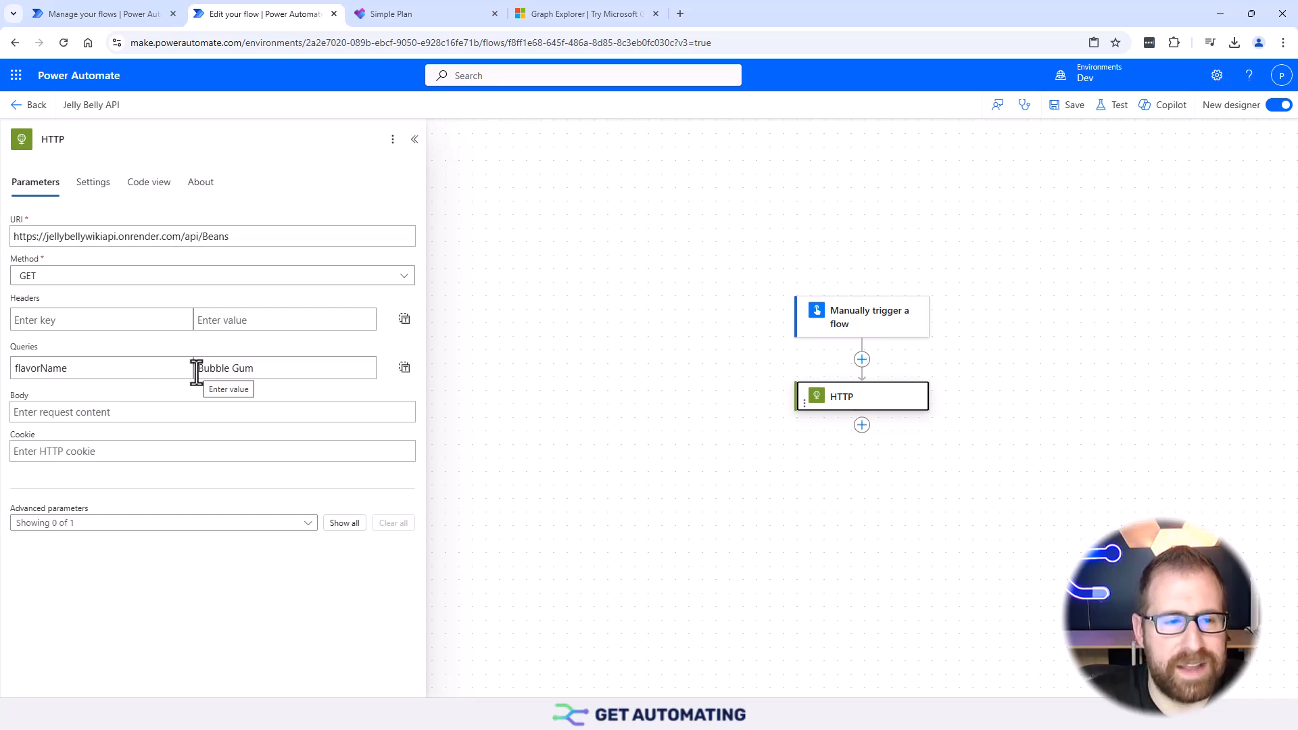
pyautogui.click(833, 317)
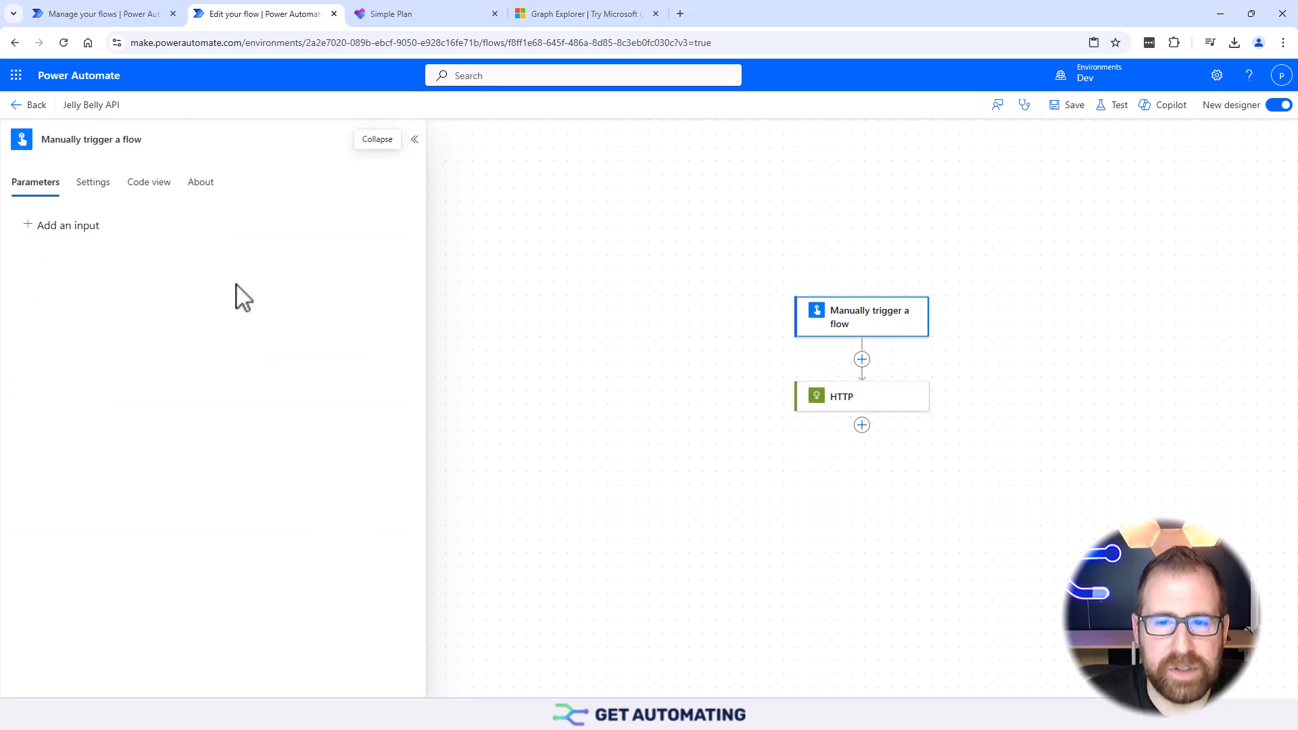
pyautogui.click(51, 227)
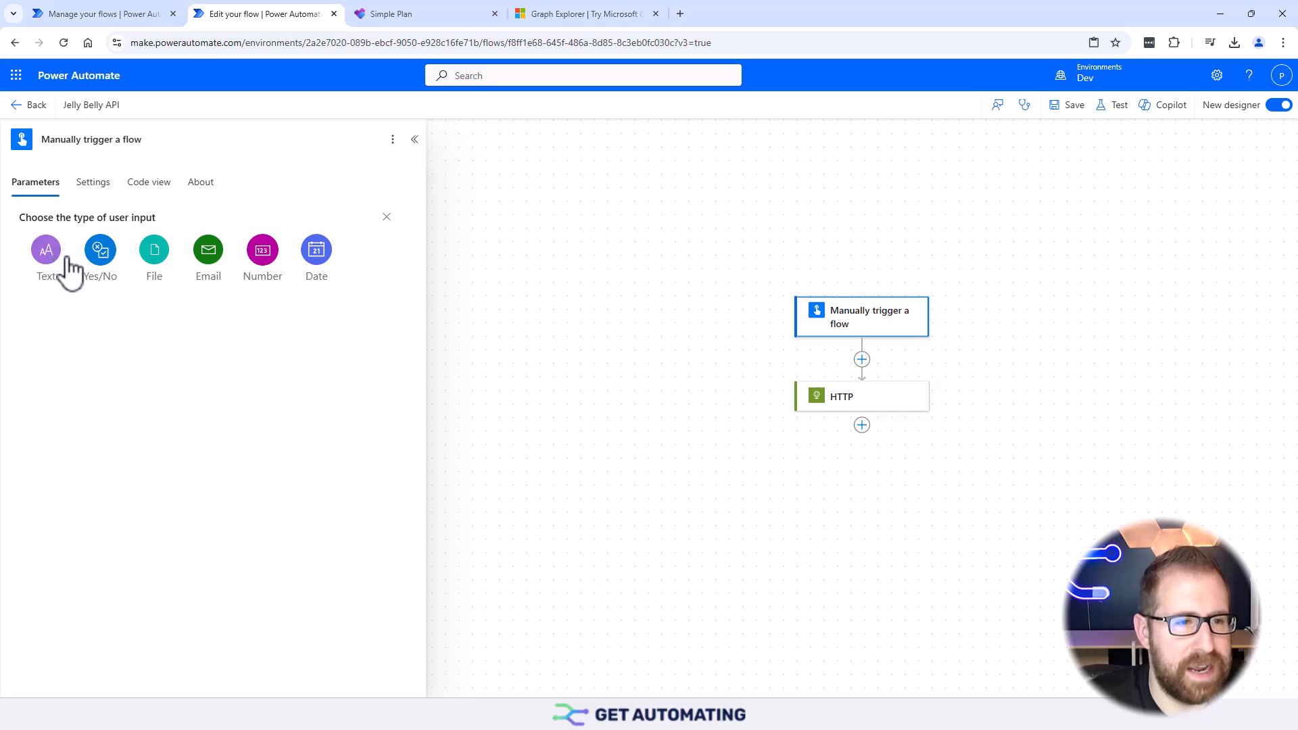
pyautogui.click(47, 251)
pyautogui.write('Bean Name')
# - Replace the flavorName query value in the HTTP action with the Bean Name input from the manual trigger
pyautogui.click(858, 401)
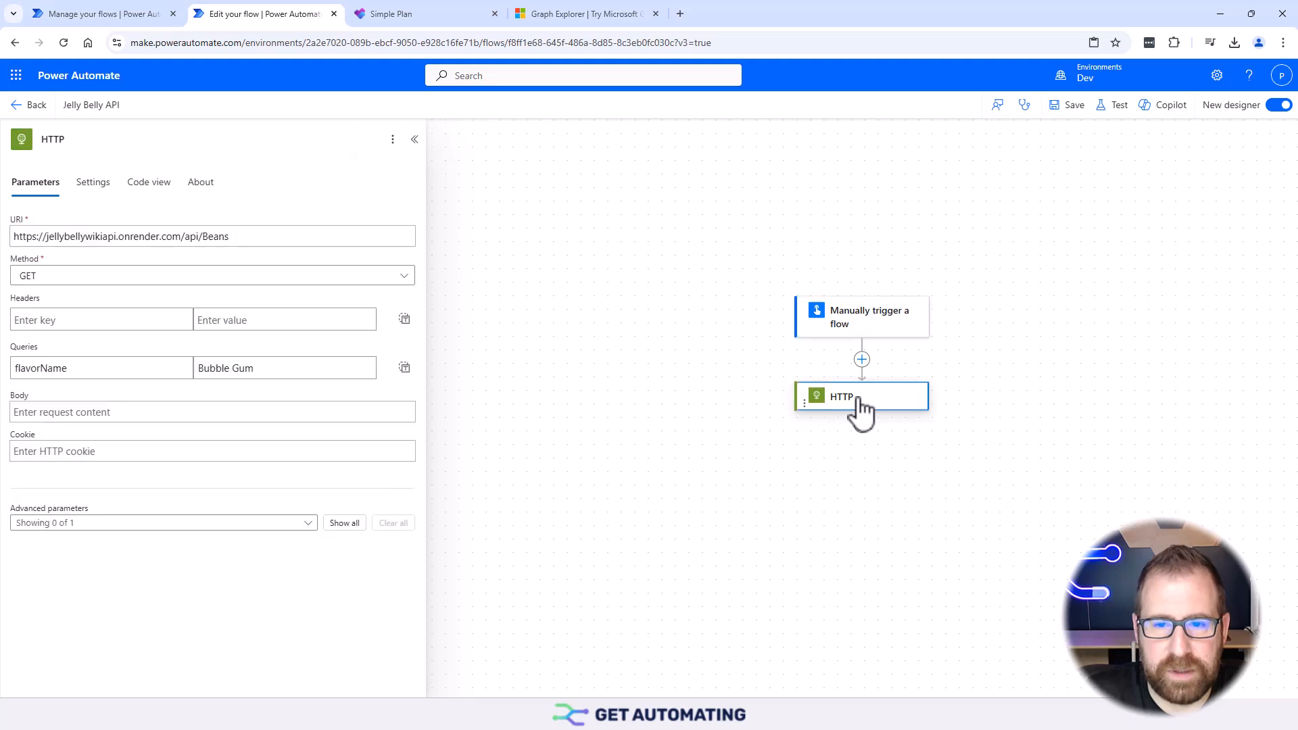
pyautogui.moveTo(327, 371); pyautogui.dragTo(206, 368)
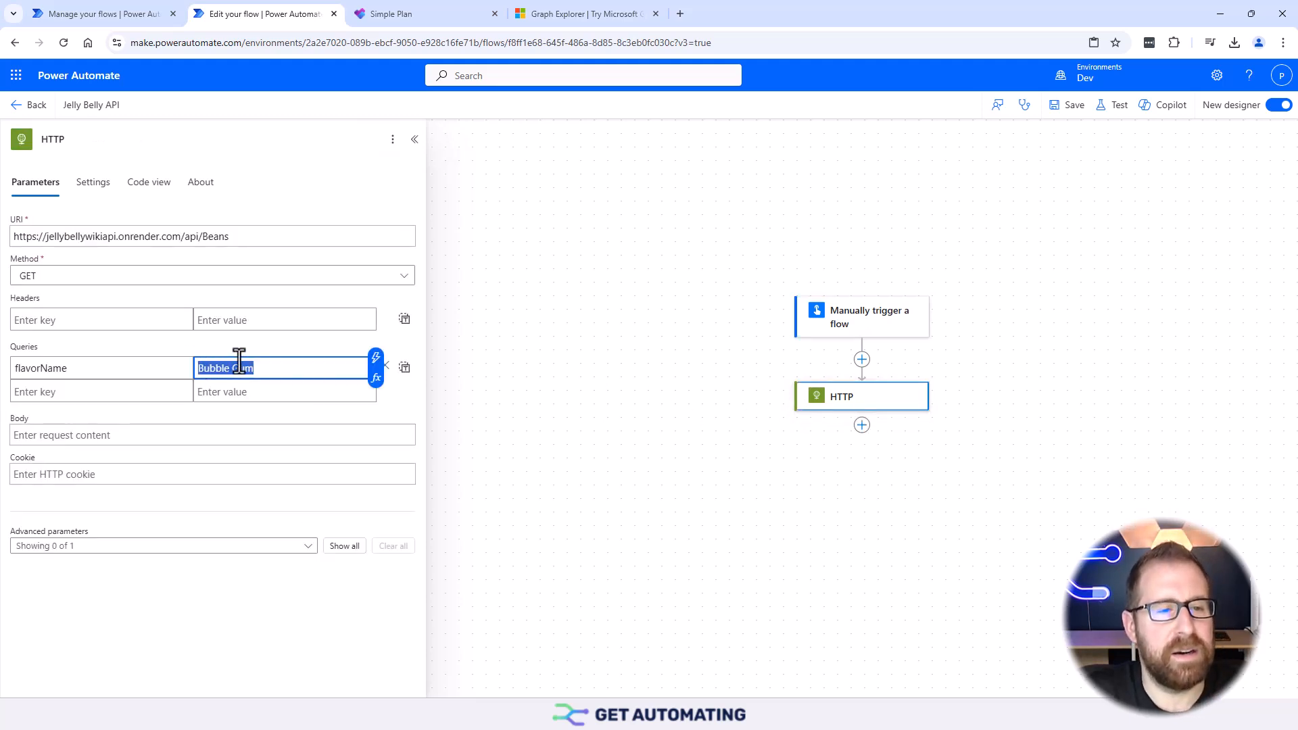
pyautogui.press('BackSpace')
pyautogui.click(376, 359)
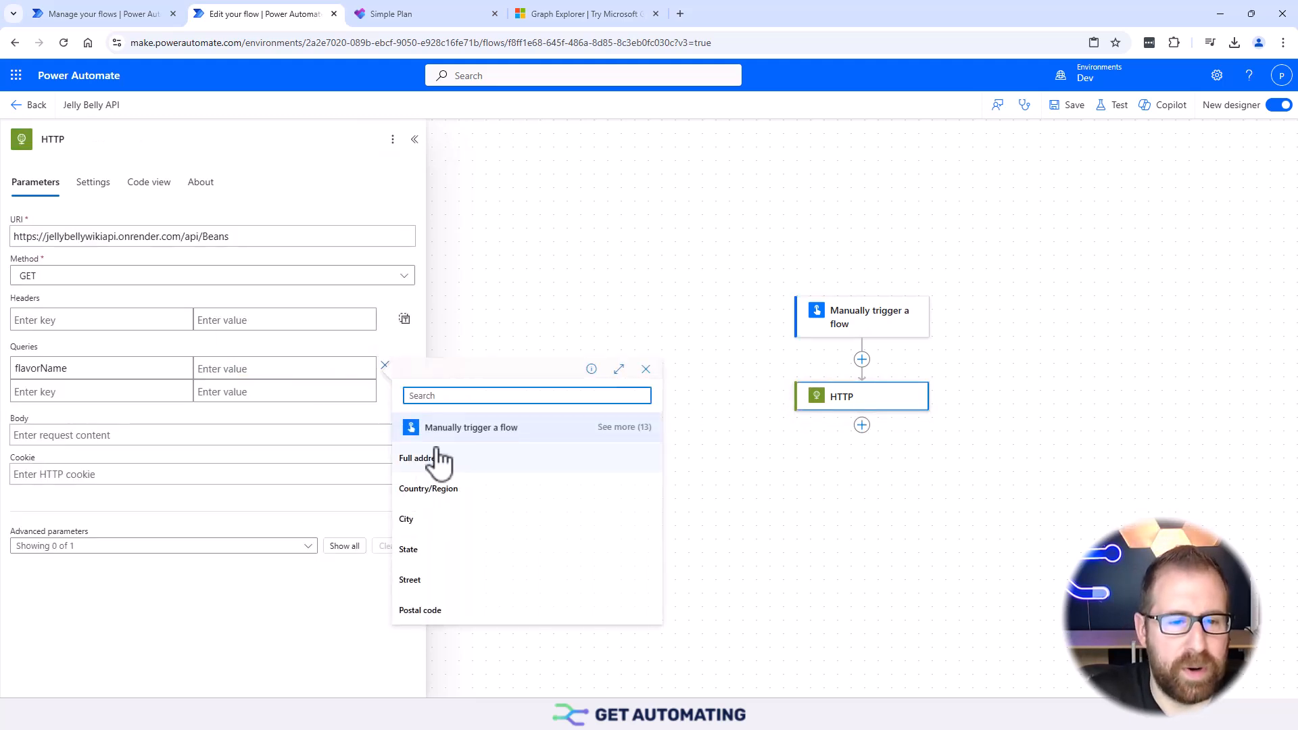
pyautogui.click(621, 429)
pyautogui.scroll(-3, 565, 486)
# - Test the flow with Bean Name set to Chocolate Pudding and review the HTTP action's output body
pyautogui.click(1113, 105)
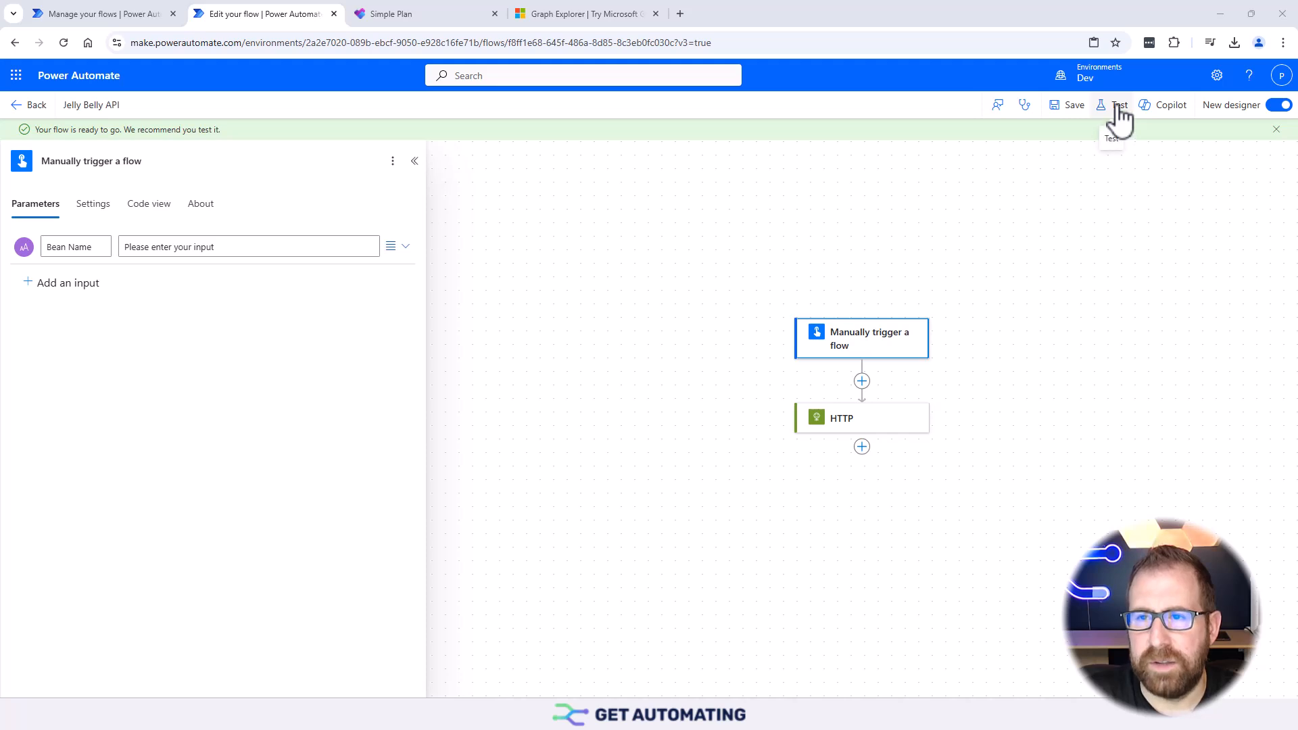
pyautogui.click(1115, 106)
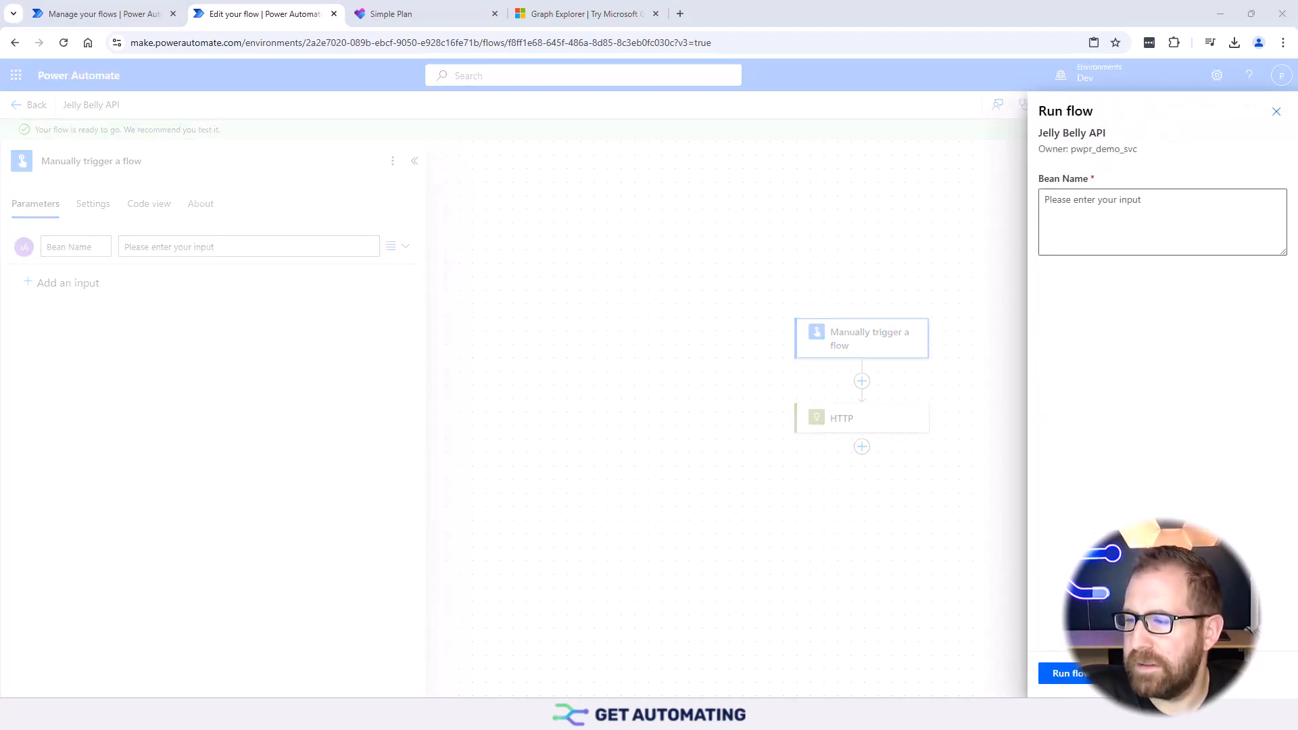
pyautogui.click(1096, 213)
pyautogui.click(1066, 673)
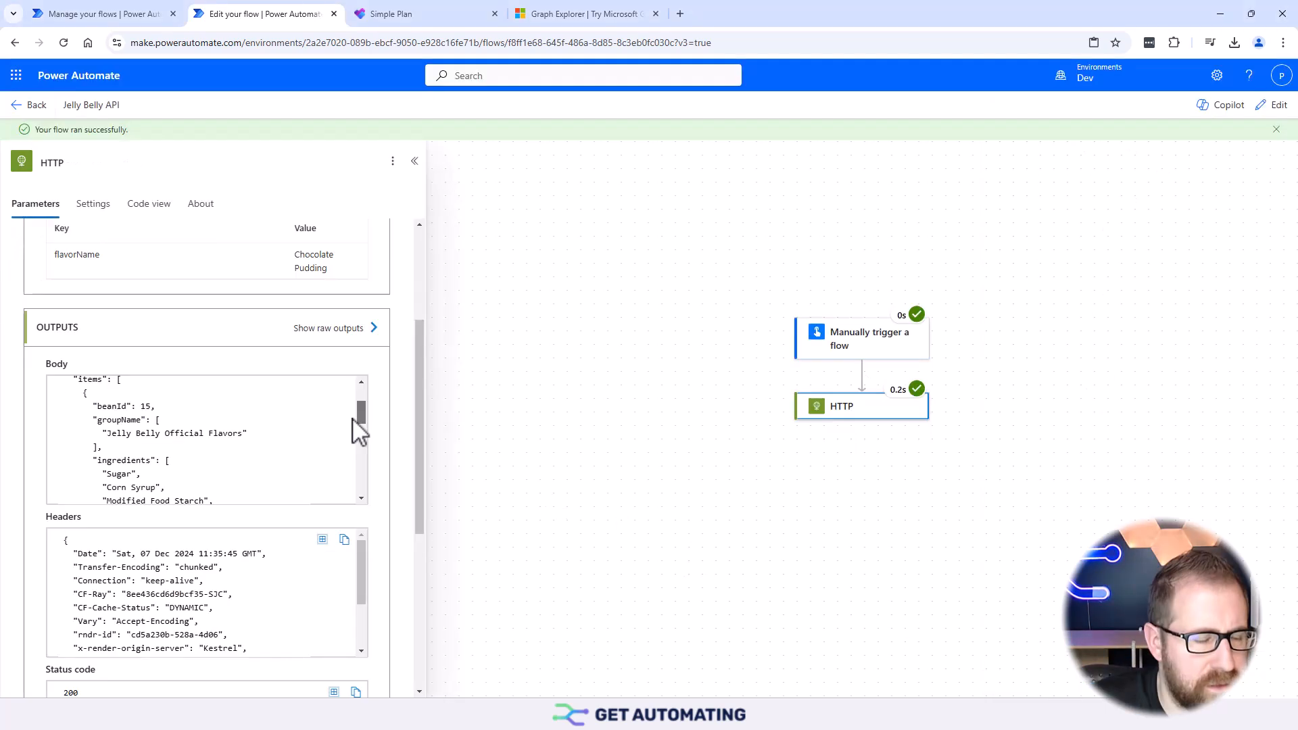
pyautogui.scroll(-5, 352, 433)
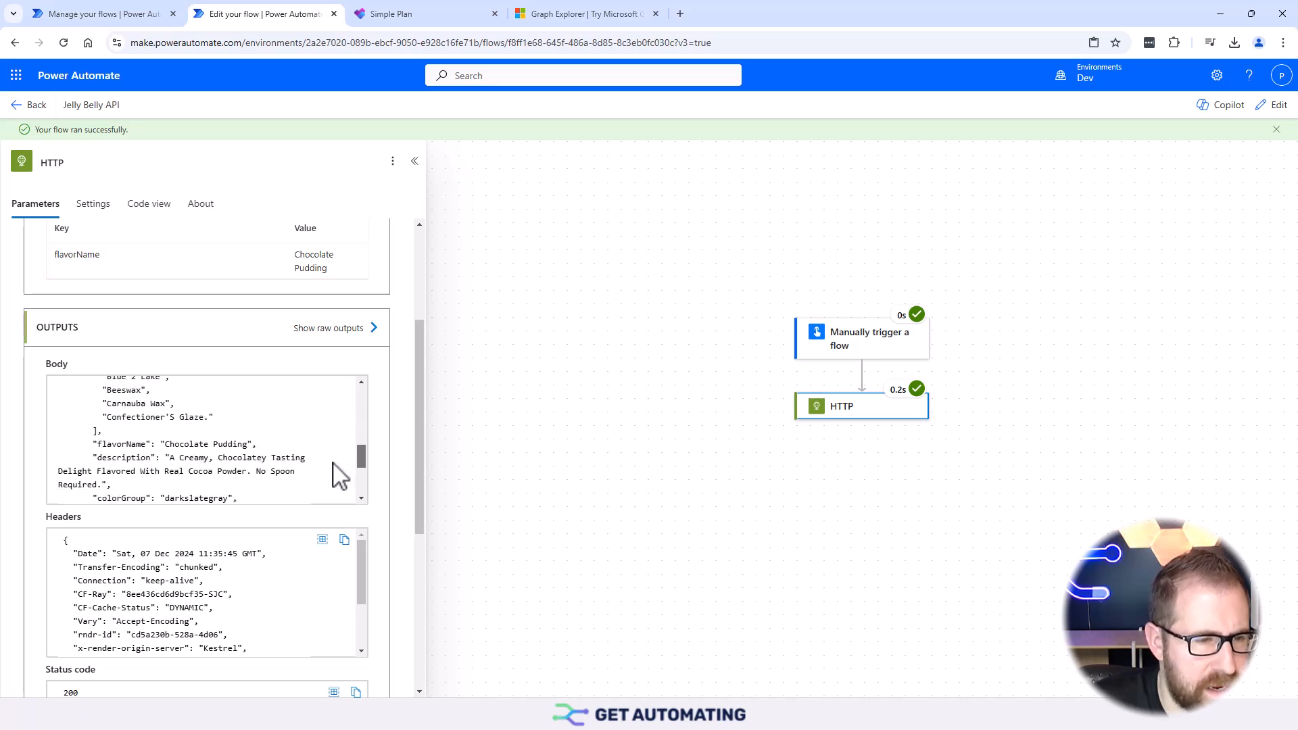
pyautogui.scroll(-2, 340, 479)
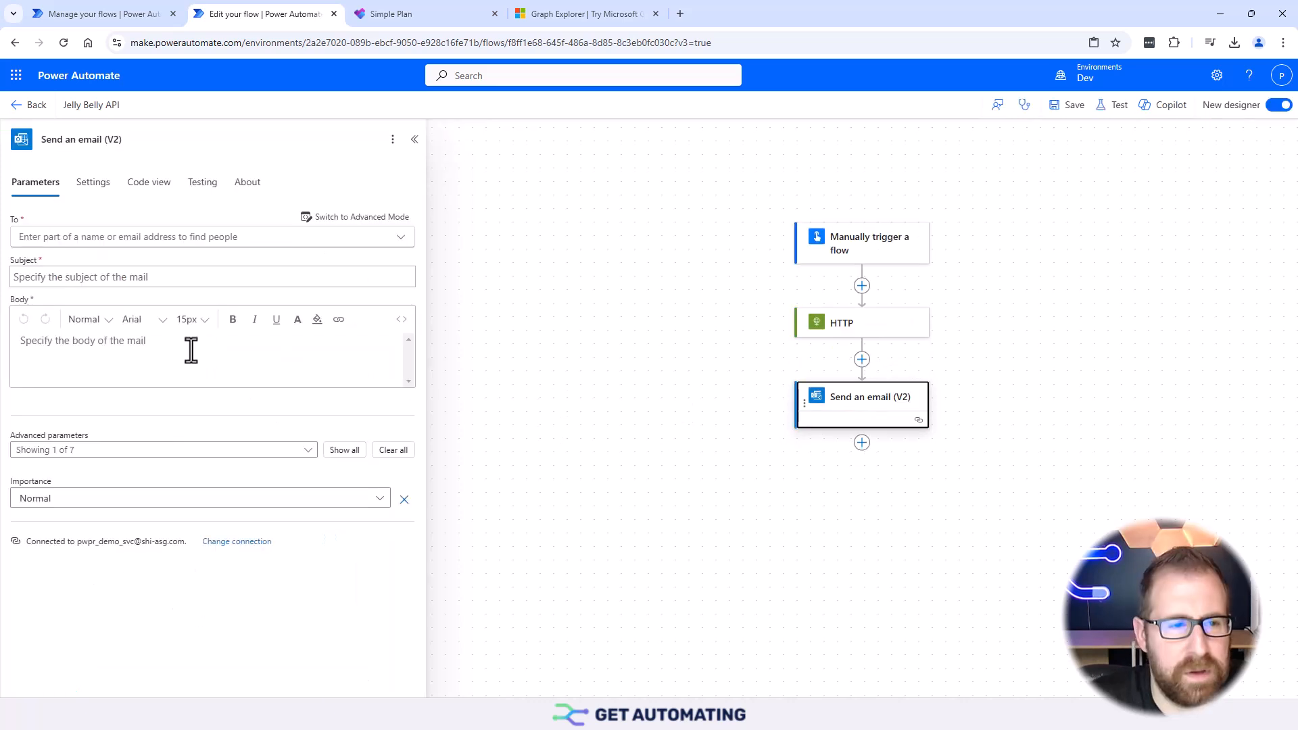
# - Insert the HTTP action's Body output into the message body of the Send an email (V2) action
pyautogui.click(189, 348)
pyautogui.click(415, 331)
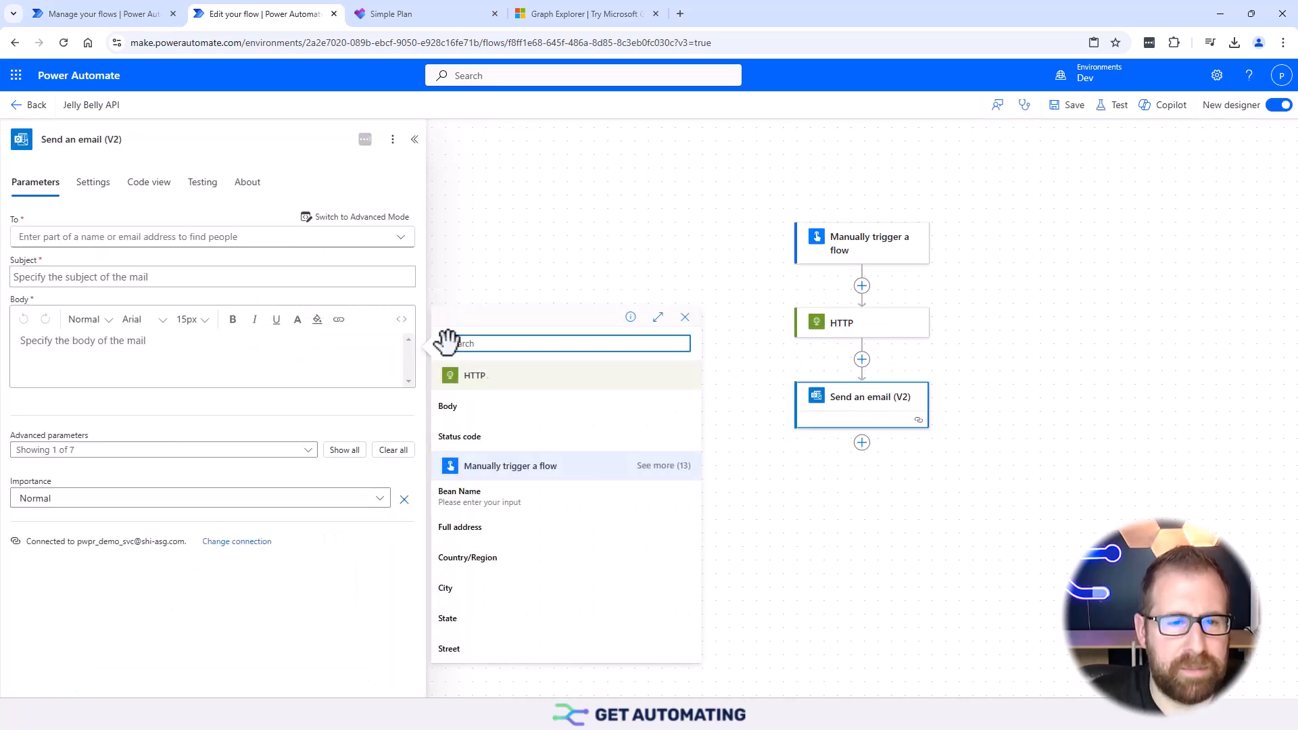
pyautogui.click(472, 411)
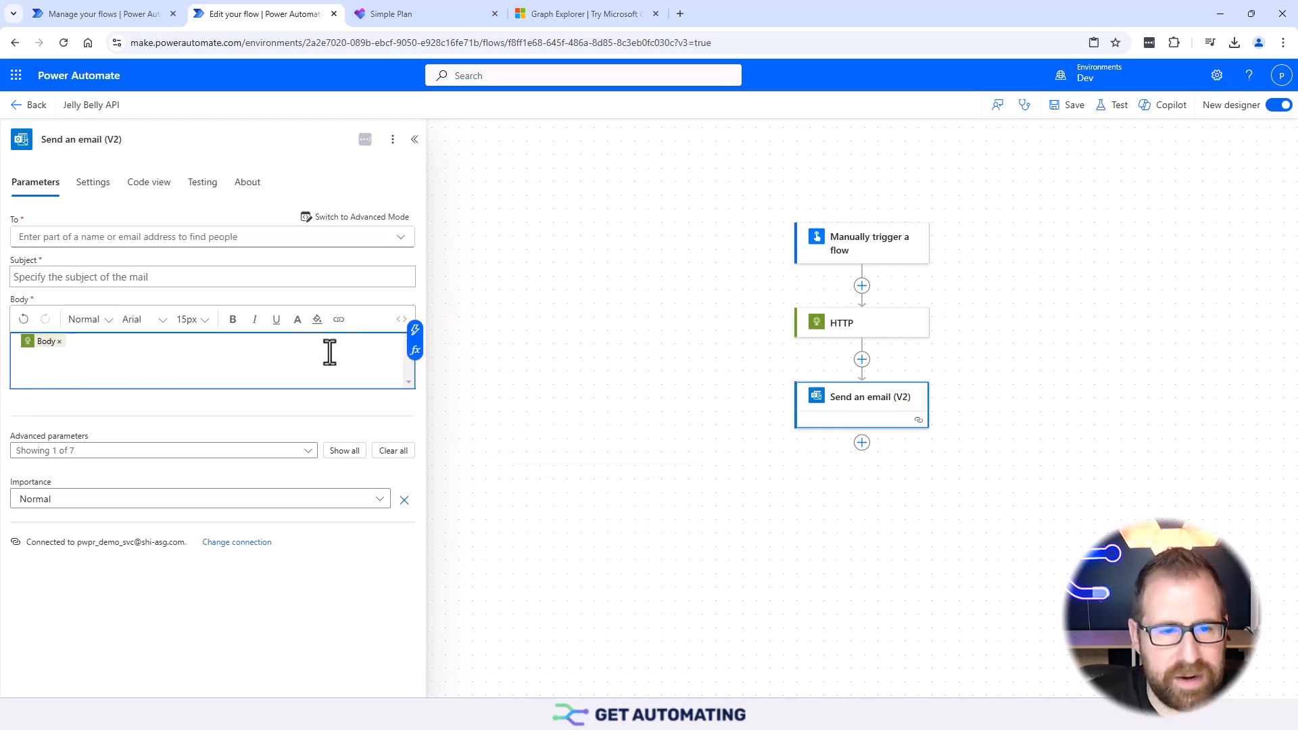
# - Add a Parse JSON action between the HTTP and Send an email (V2) actions
pyautogui.click(862, 359)
pyautogui.click(906, 351)
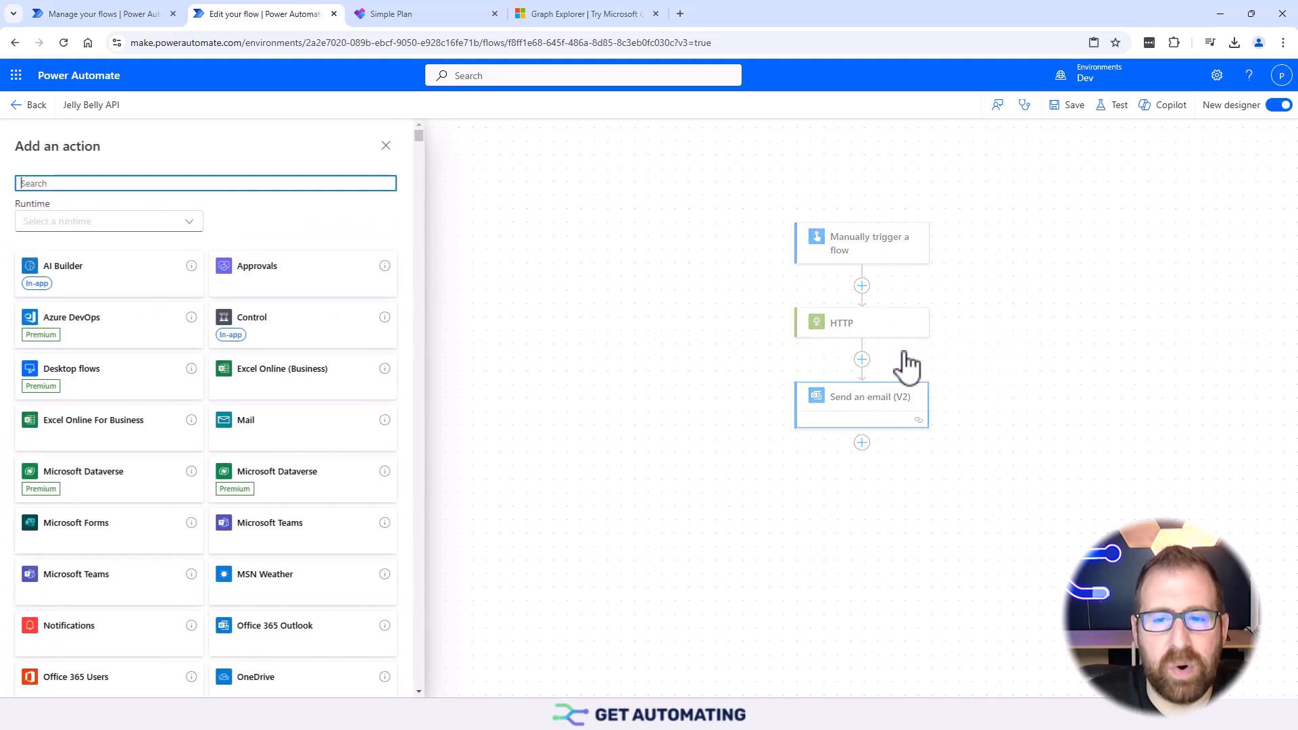
pyautogui.write('parse')
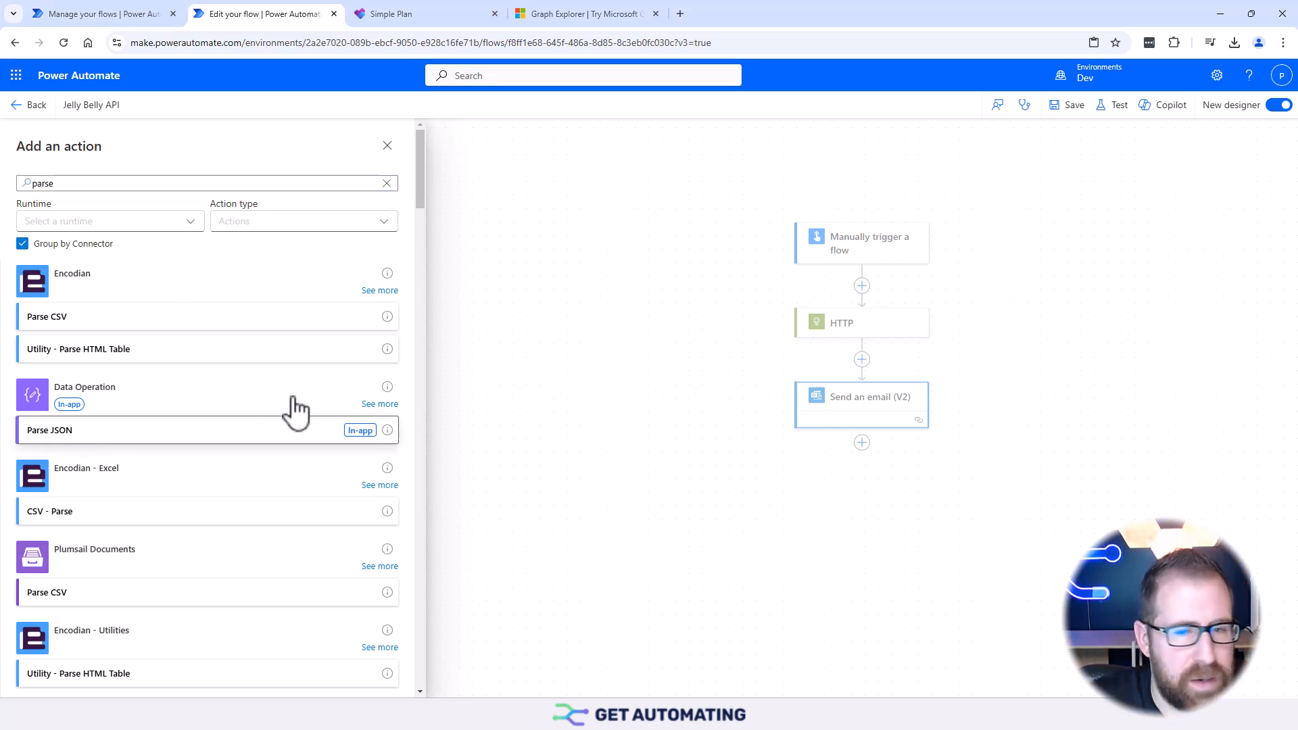
pyautogui.click(291, 426)
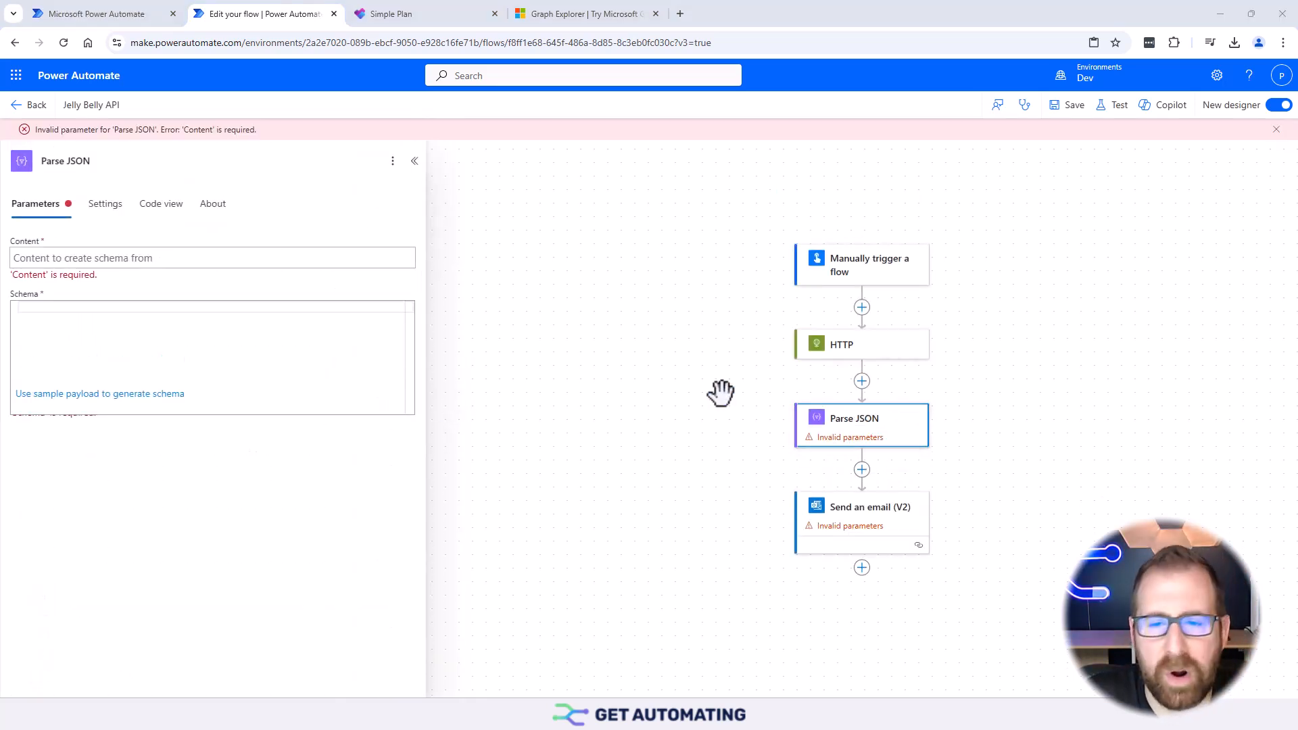
# - Set the Parse JSON content to the HTTP Body output and generate its schema from the copied Chocolate Pudding JSON payload
pyautogui.click(169, 260)
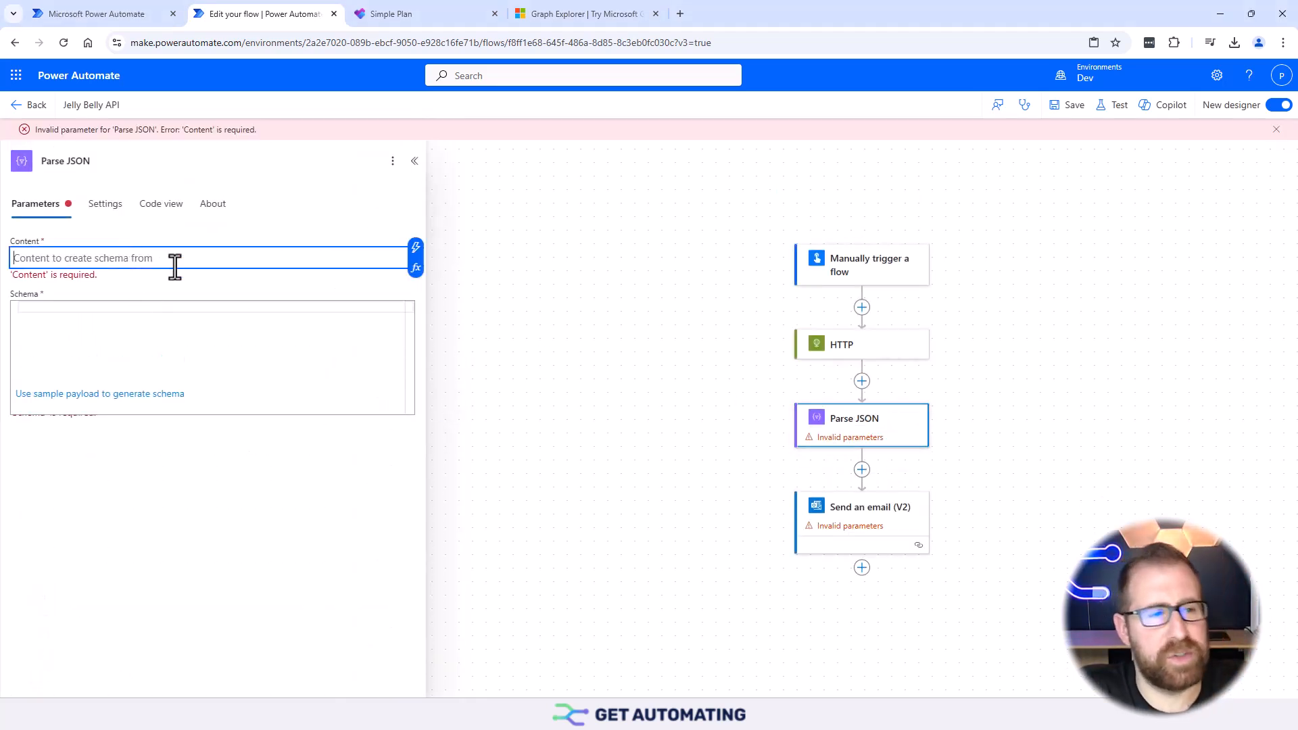
pyautogui.click(413, 252)
pyautogui.click(457, 351)
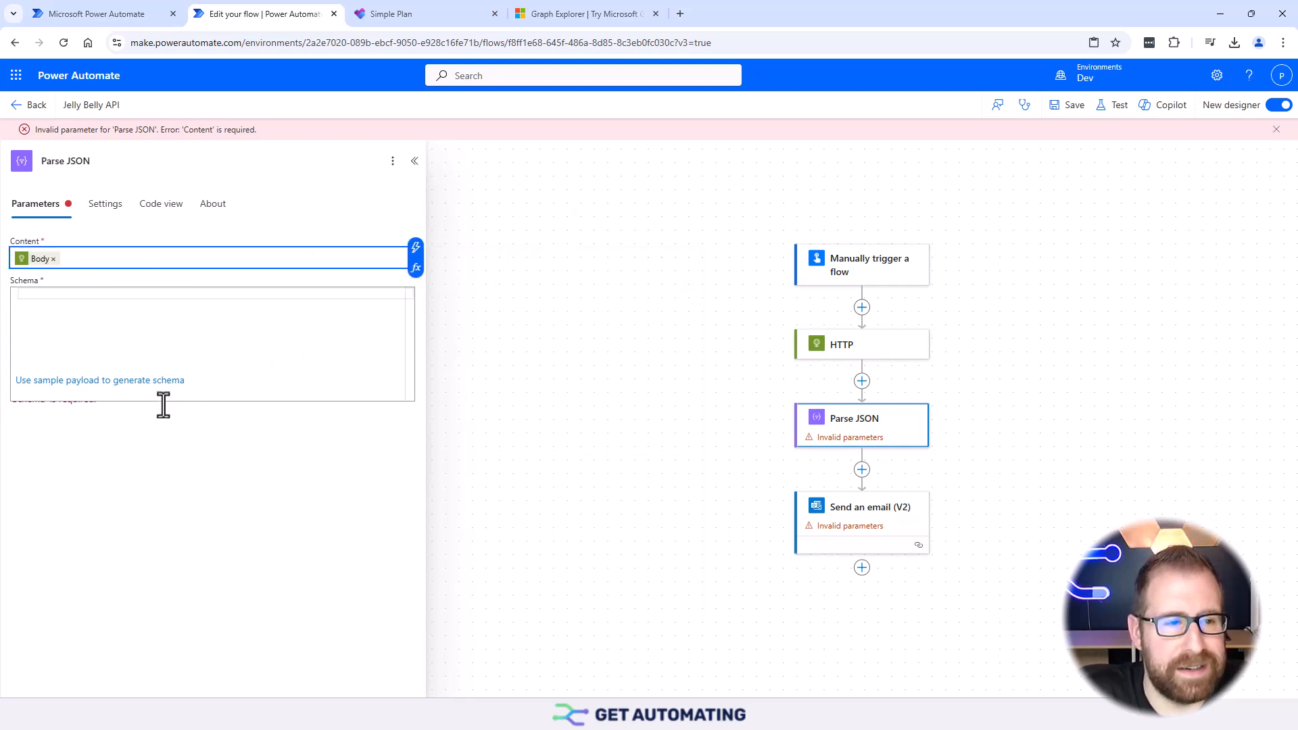
pyautogui.click(162, 382)
pyautogui.hotkey('ctrl', 'v')
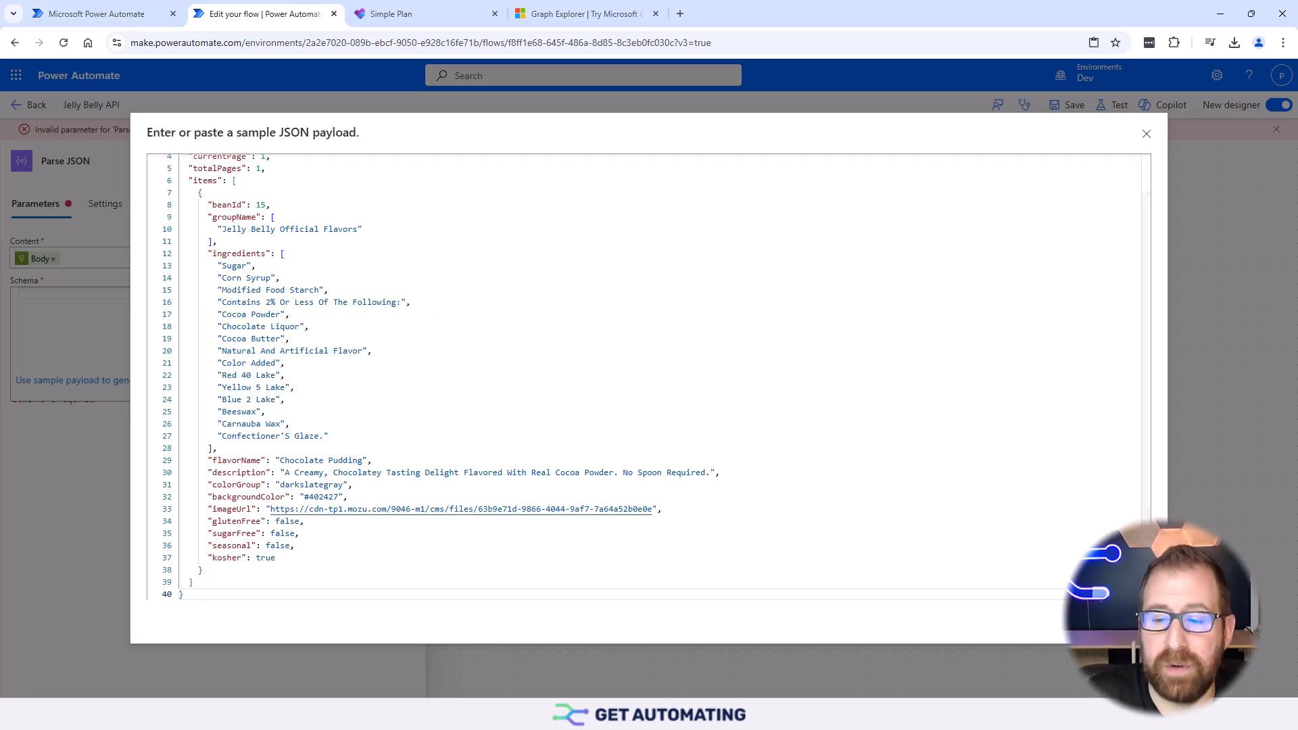
pyautogui.click(1115, 619)
# - Replace the HTTP Body output in the email's message body with Body flavorName from Parse JSON
pyautogui.click(862, 519)
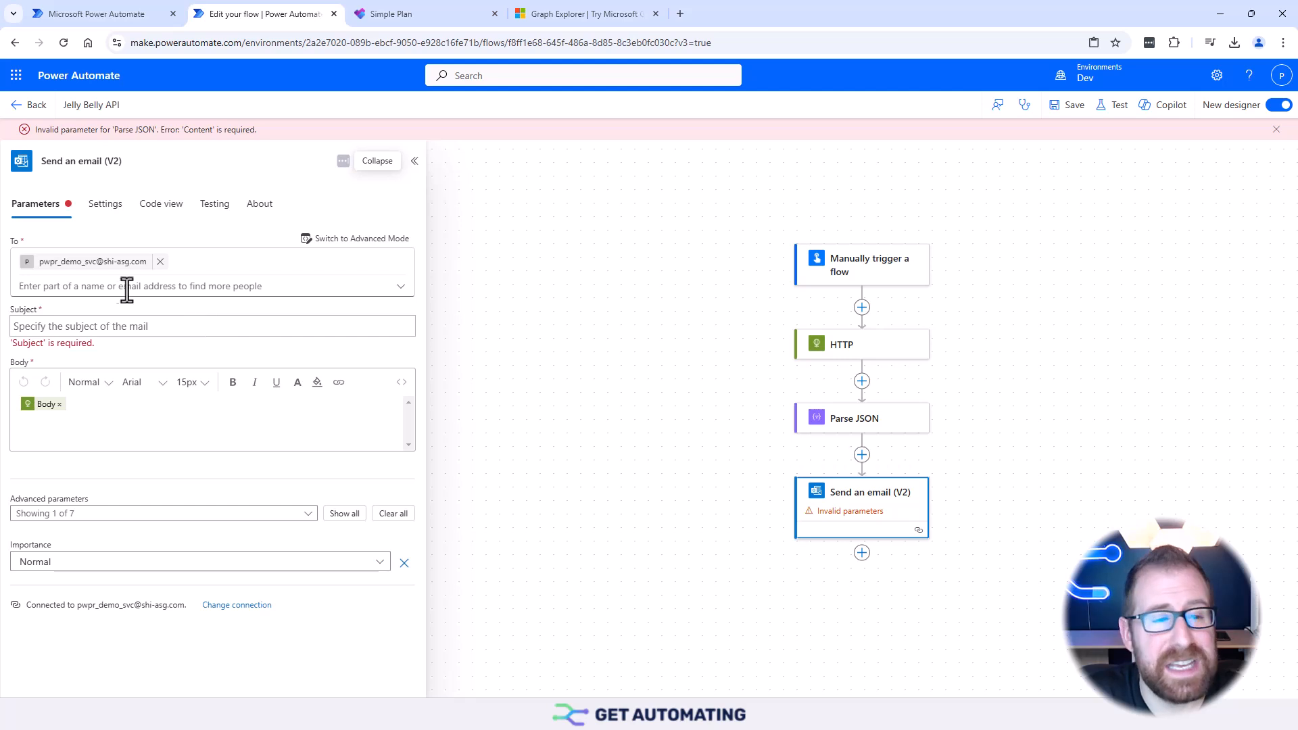
pyautogui.click(69, 406)
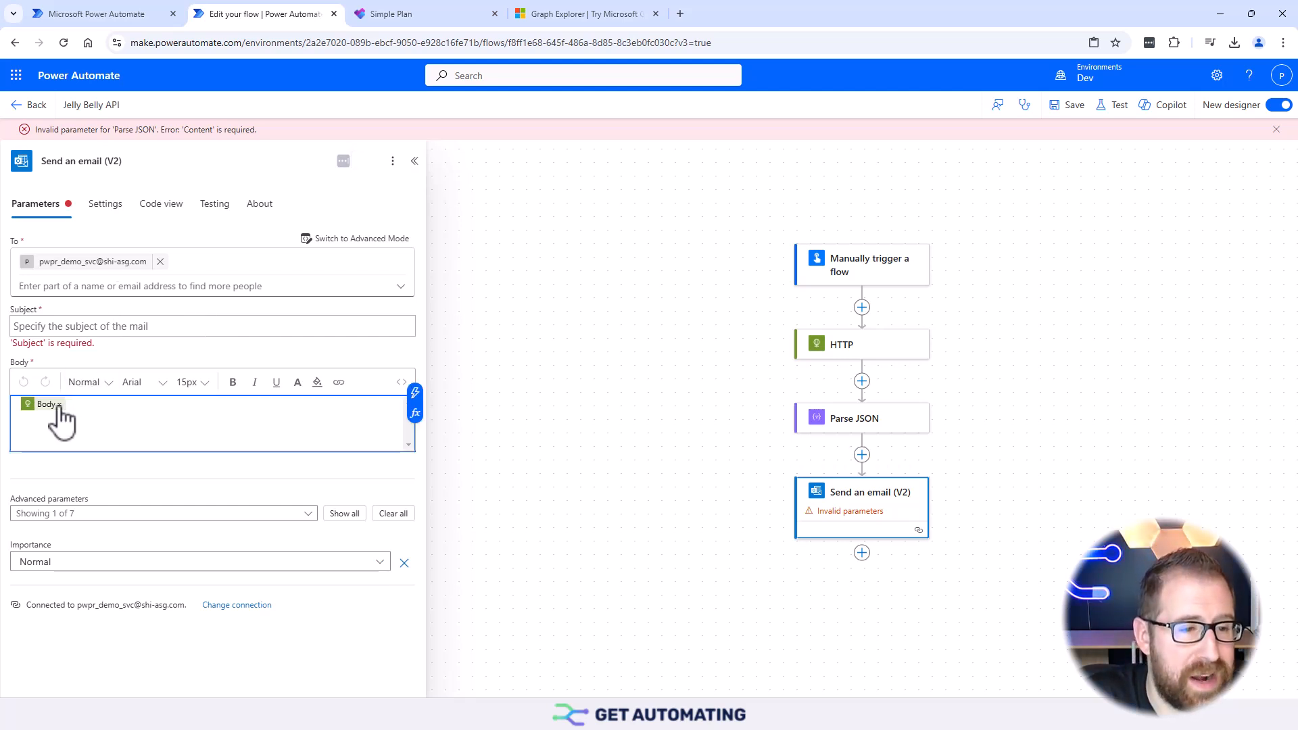
pyautogui.click(60, 404)
pyautogui.click(415, 394)
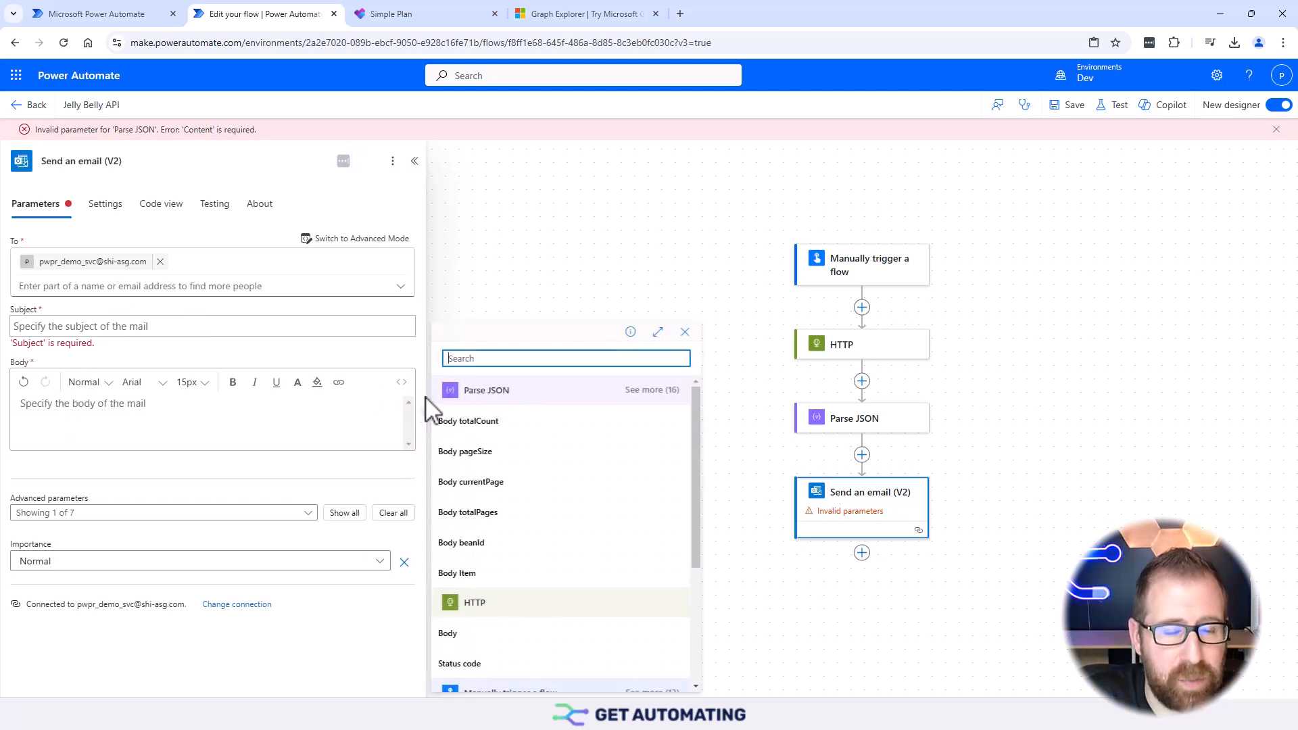
pyautogui.click(636, 392)
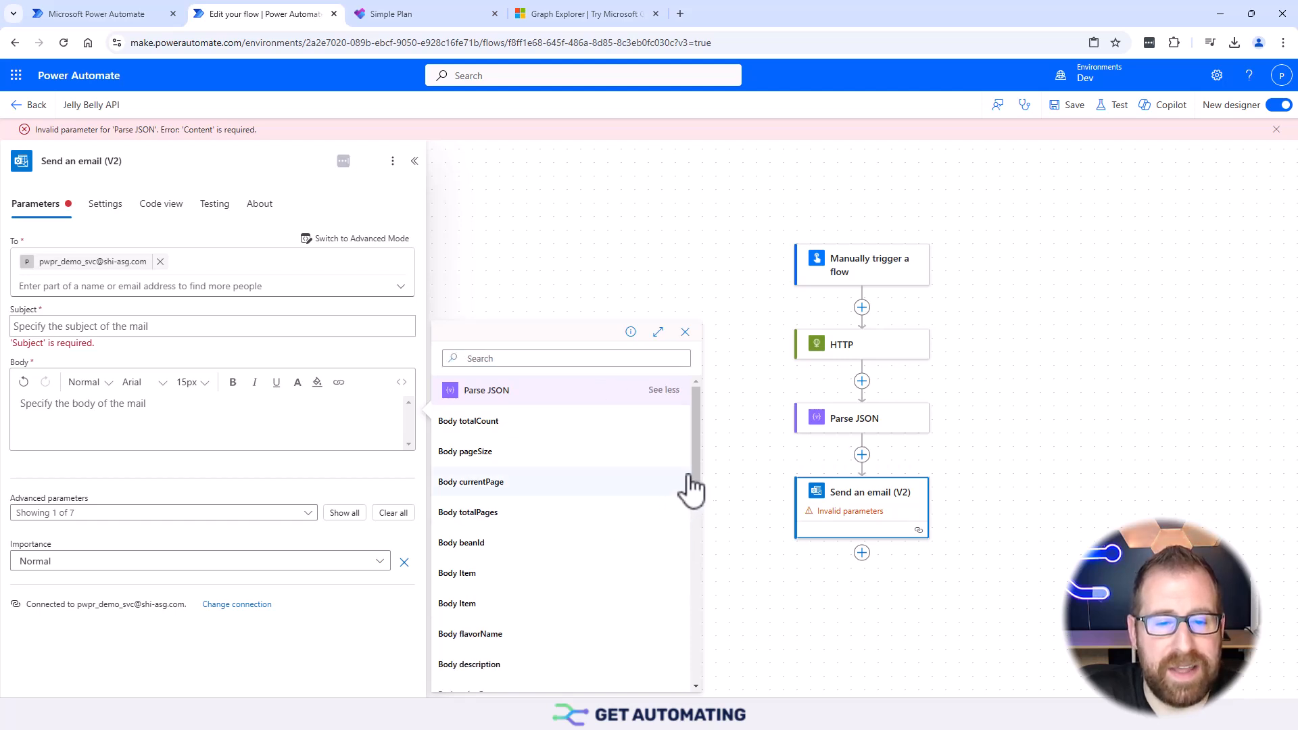
pyautogui.moveTo(696, 493); pyautogui.dragTo(697, 526)
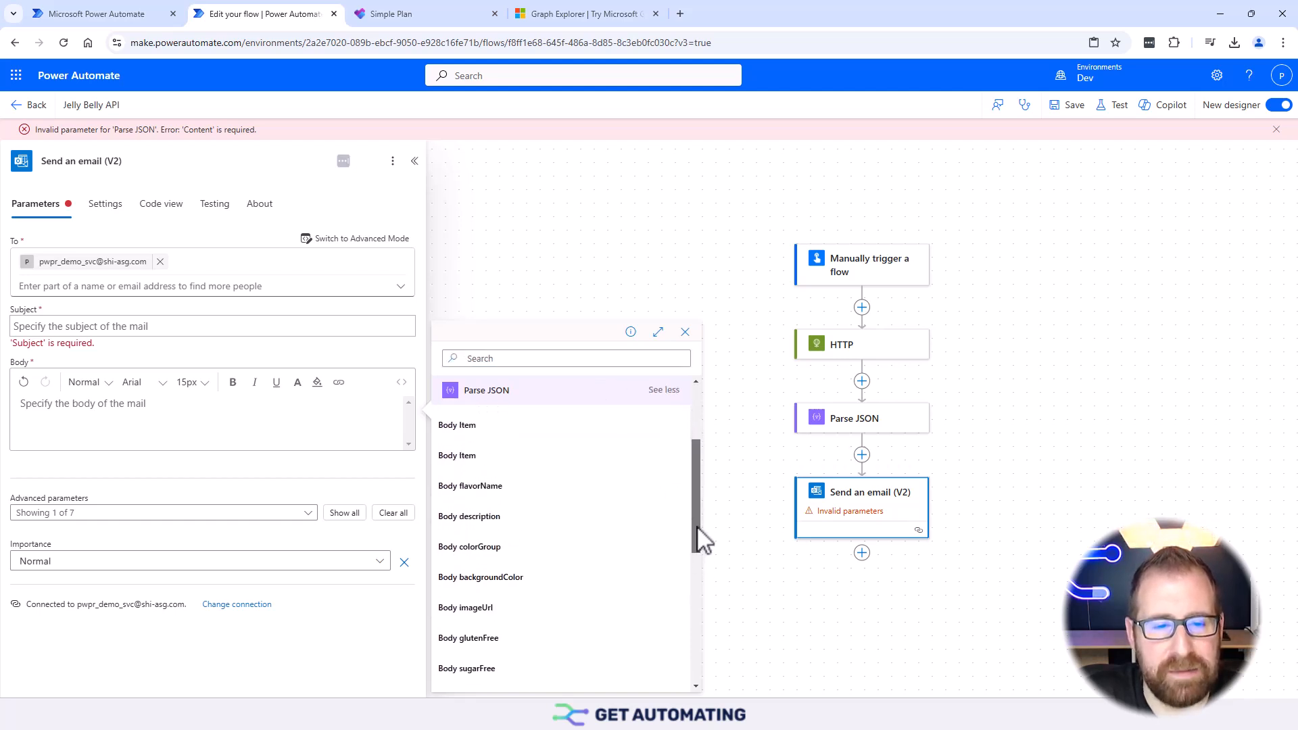
pyautogui.click(496, 493)
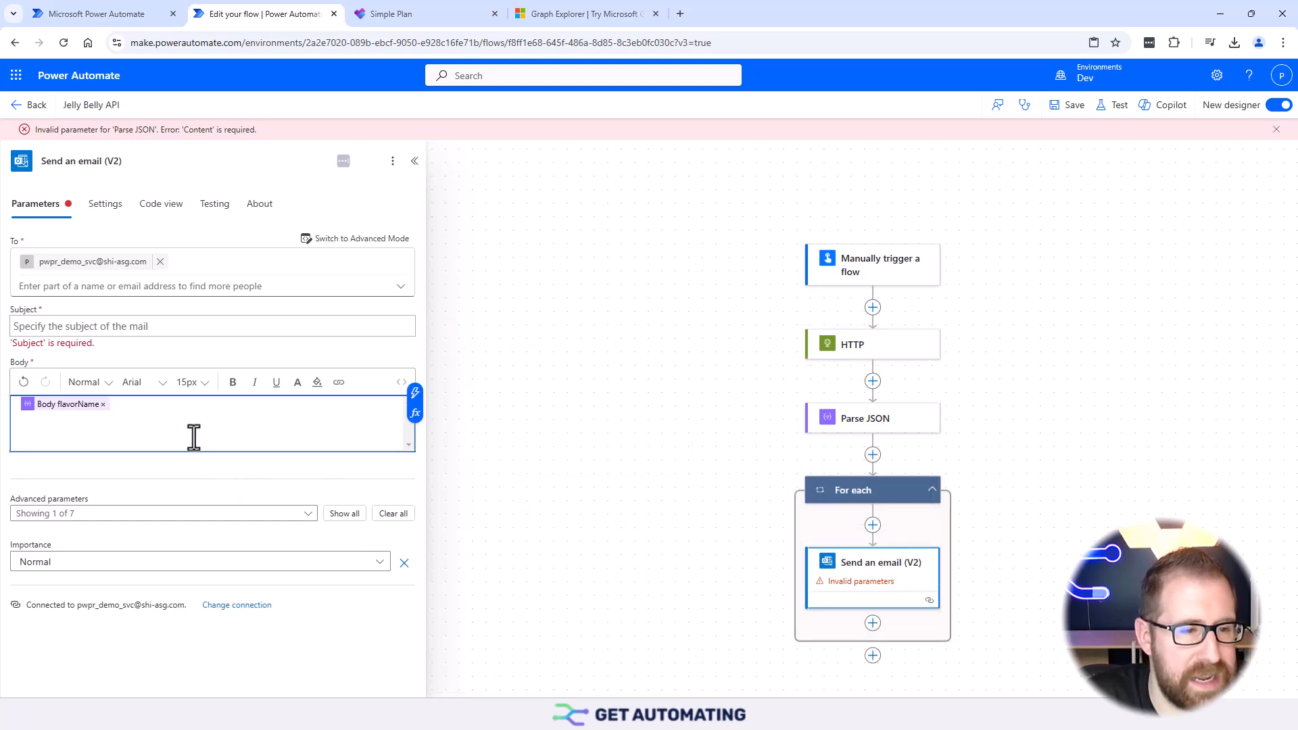
# - Add Body description from Parse JSON on a new line below the flavor name in the email's message body
pyautogui.click(415, 394)
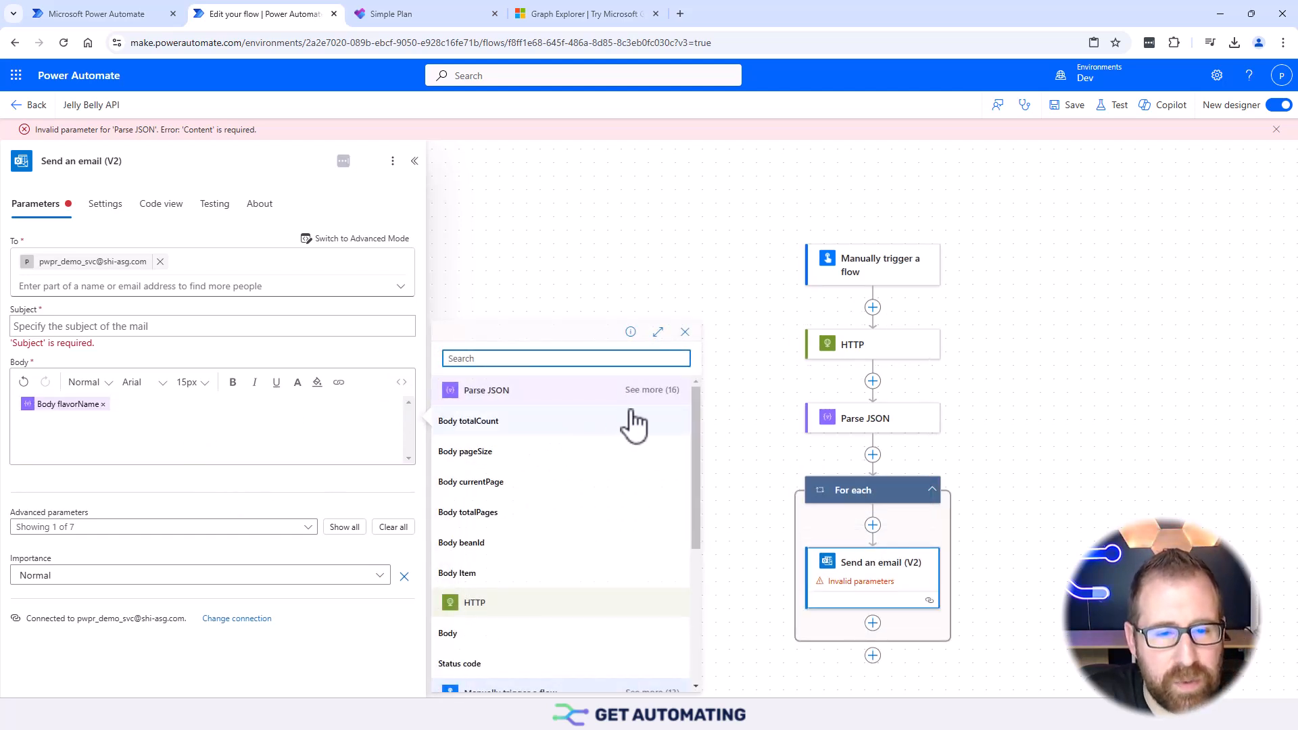
pyautogui.click(652, 391)
pyautogui.click(473, 664)
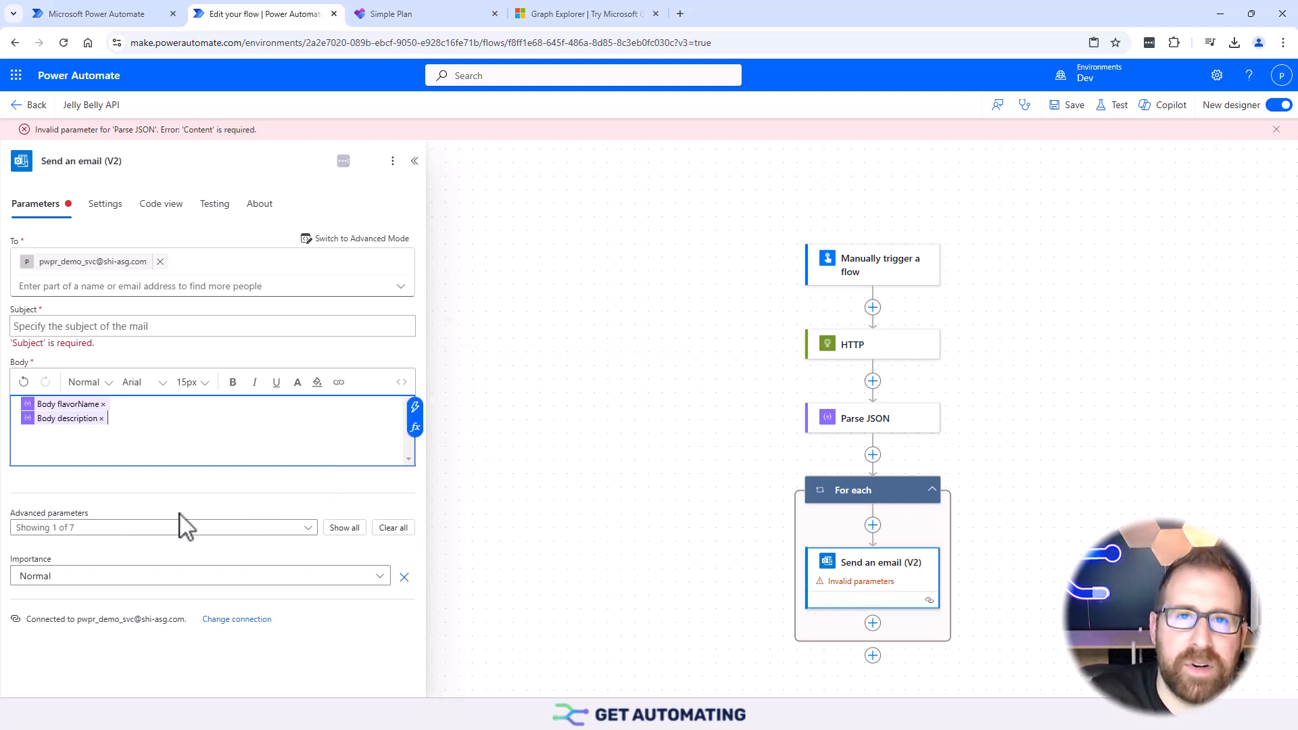
pyautogui.click(414, 358)
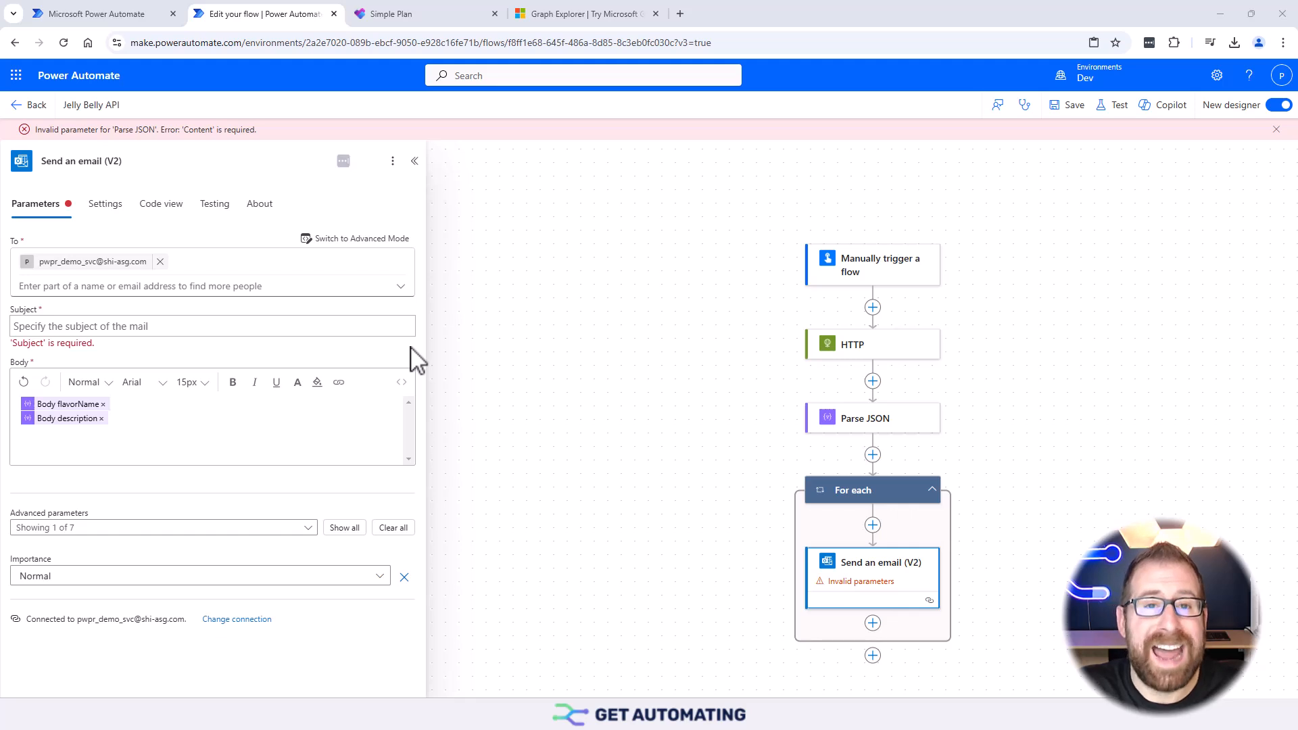